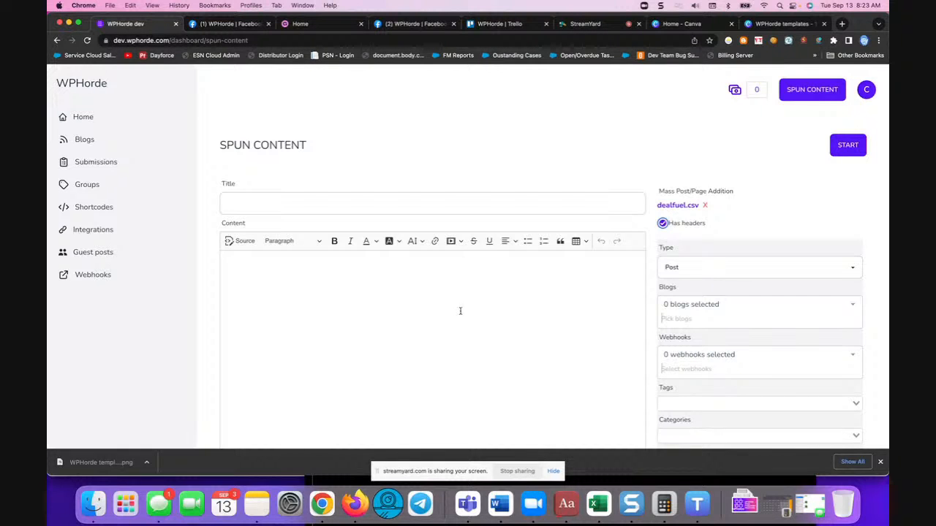
Step: Switch to Excel and examine the column headers across the dealfuel spreadsheet
click(594, 510)
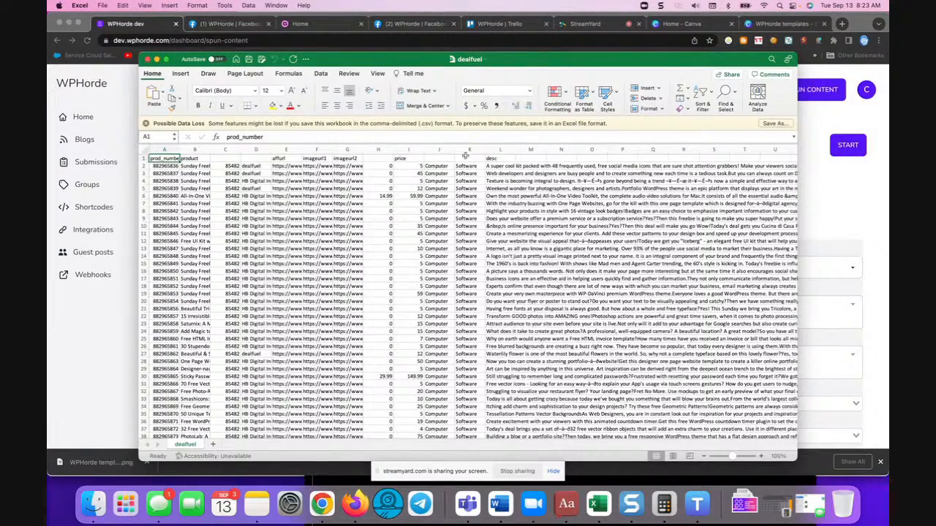
scroll(500, 177, right, 2)
scroll(499, 177, left, 3)
Step: Switch to the Textastic list of header names, close the dealfuel spreadsheet and move the list clear of the Spun Content title field
click(693, 504)
click(405, 268)
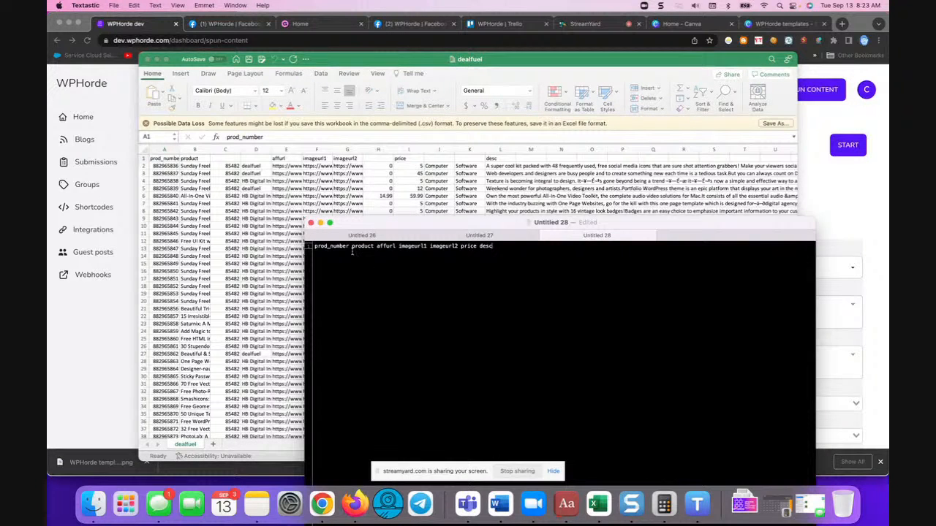
drag(349, 248, 310, 247)
drag(374, 247, 346, 248)
click(147, 59)
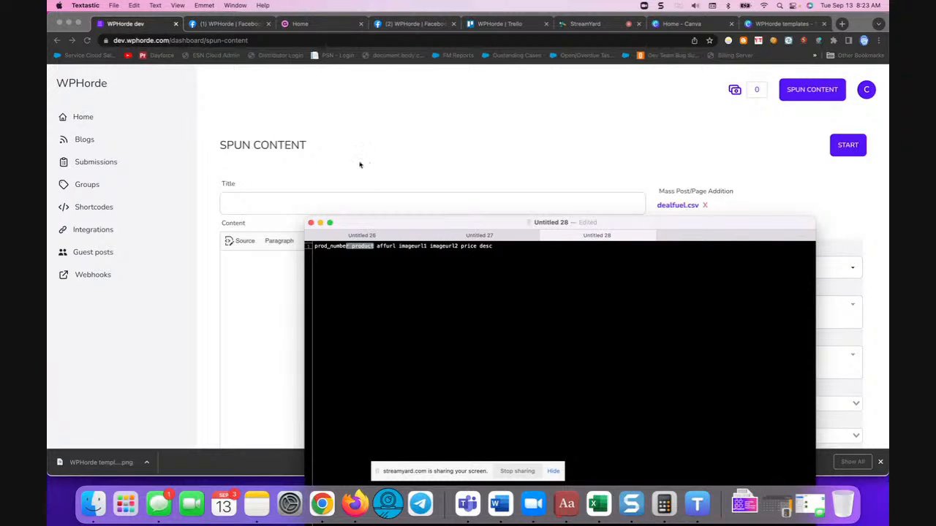
drag(399, 224, 402, 285)
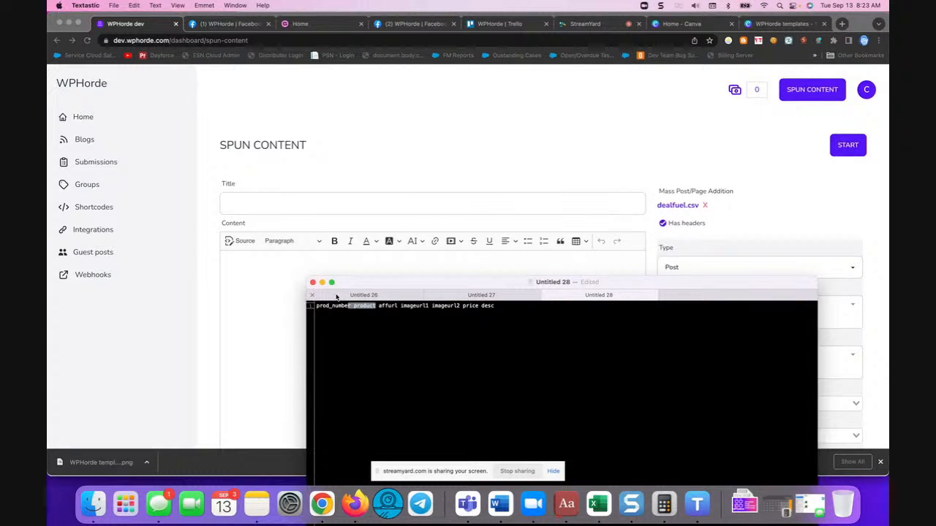
Step: Enter "[product] - Now at [price]" as the spun content title, checking the header names in Textastic
click(301, 211)
click(299, 197)
text({product)
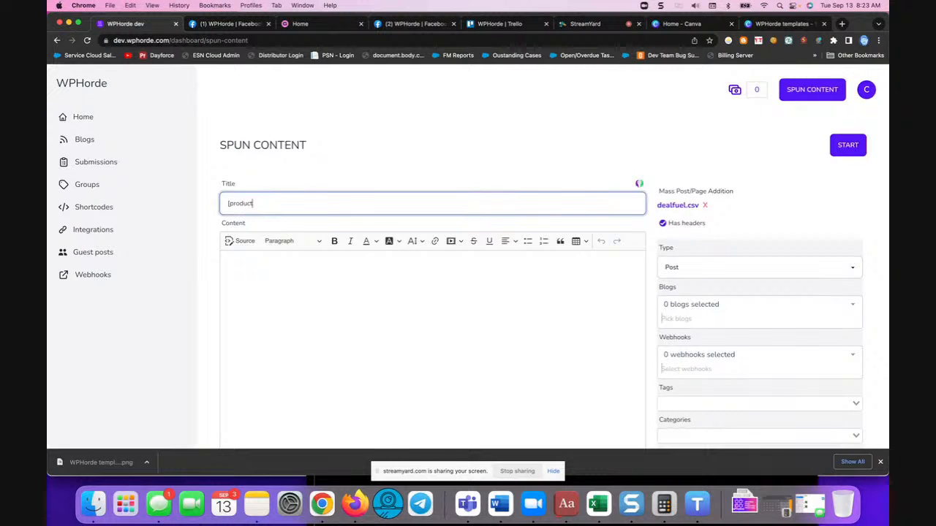
click(697, 504)
click(367, 305)
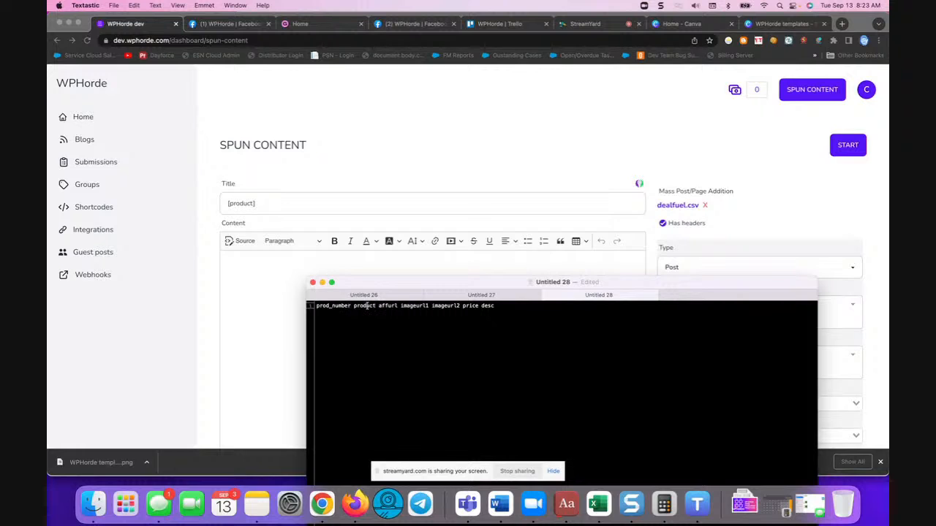
click(292, 203)
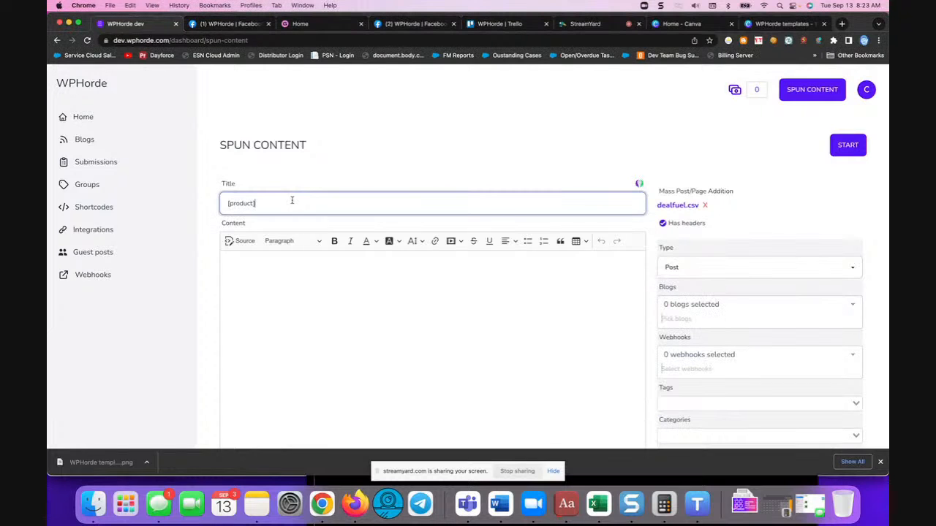
text(- Now at [price)
Step: Add the placeholder "[product]" to the content and format it as Heading 1
click(243, 269)
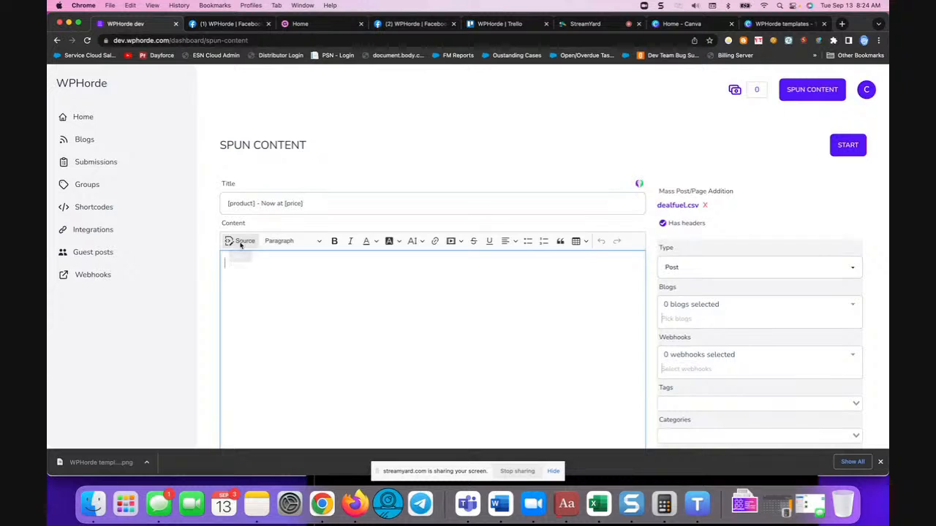
text([)
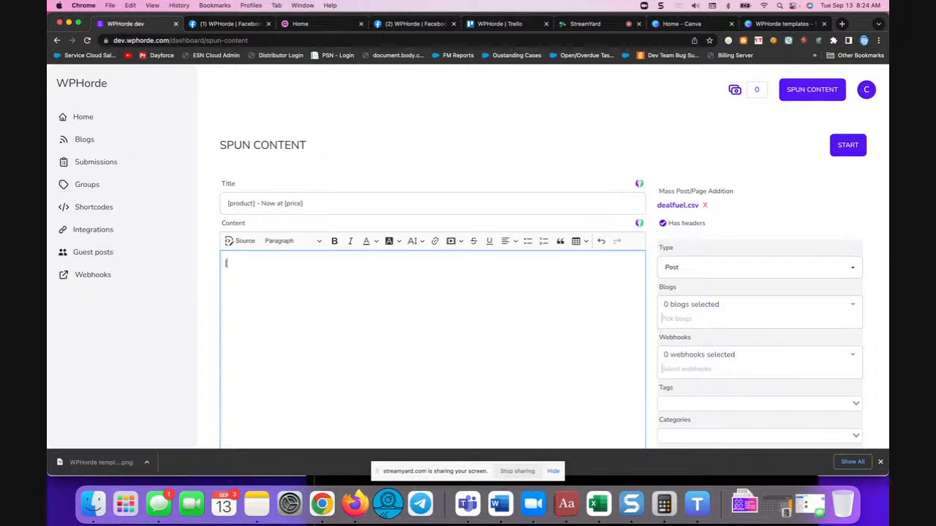
text(product)
drag(261, 262, 204, 266)
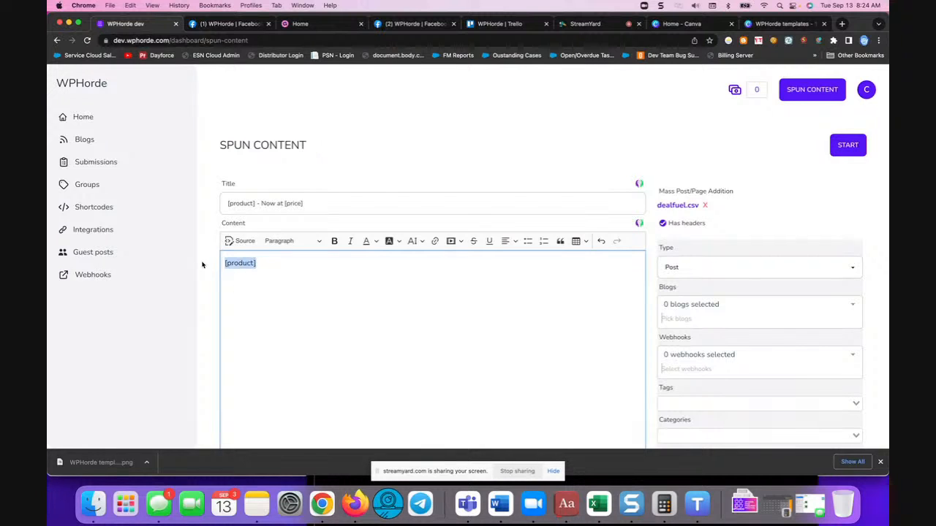
click(289, 241)
click(294, 276)
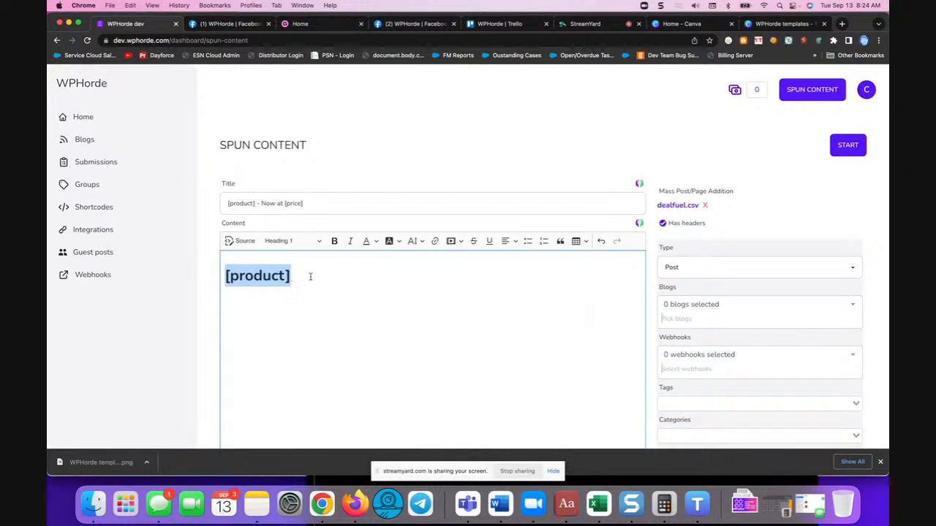
click(310, 276)
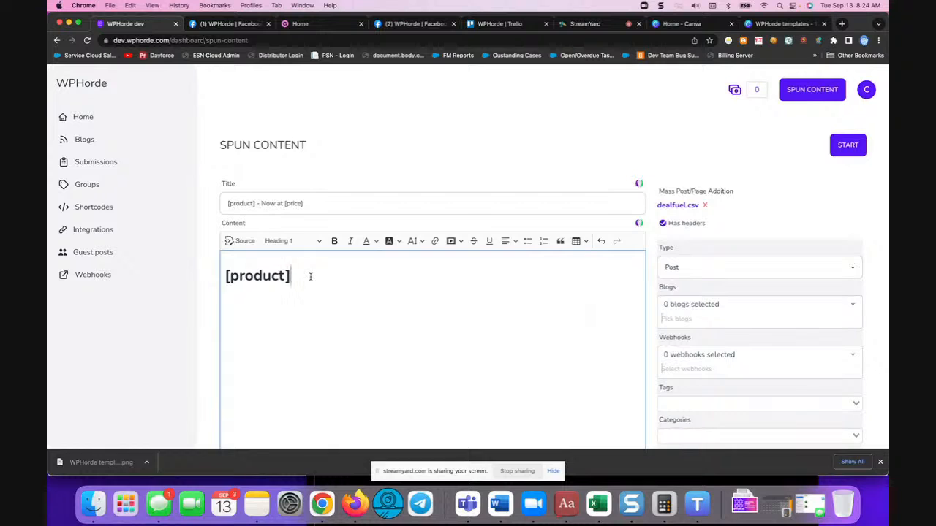
Step: Link the [product] heading to the URL placeholder "[affurl]" and check the link in the HTML source
drag(313, 275, 208, 280)
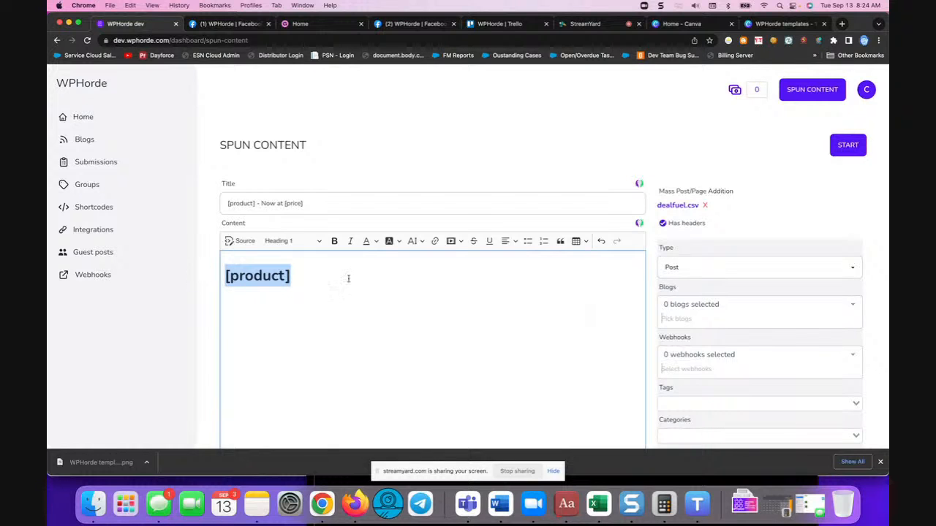
click(434, 242)
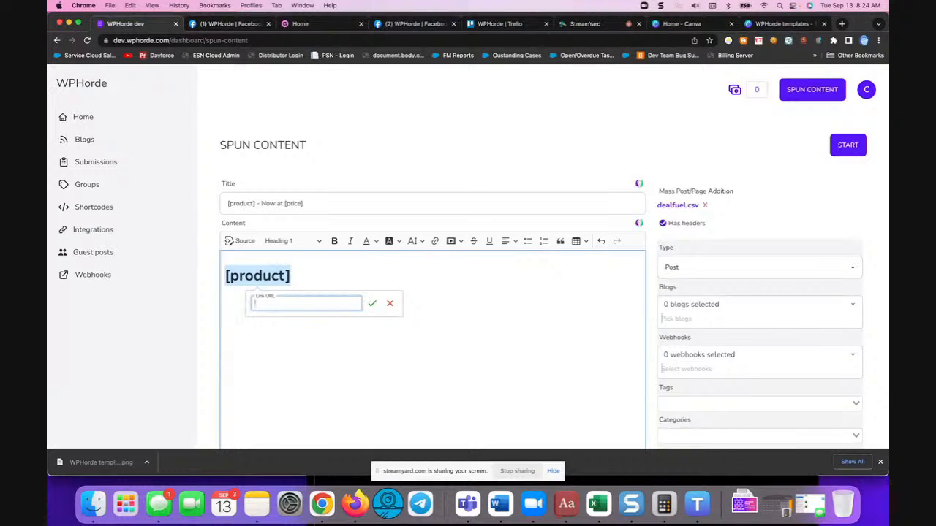
click(697, 503)
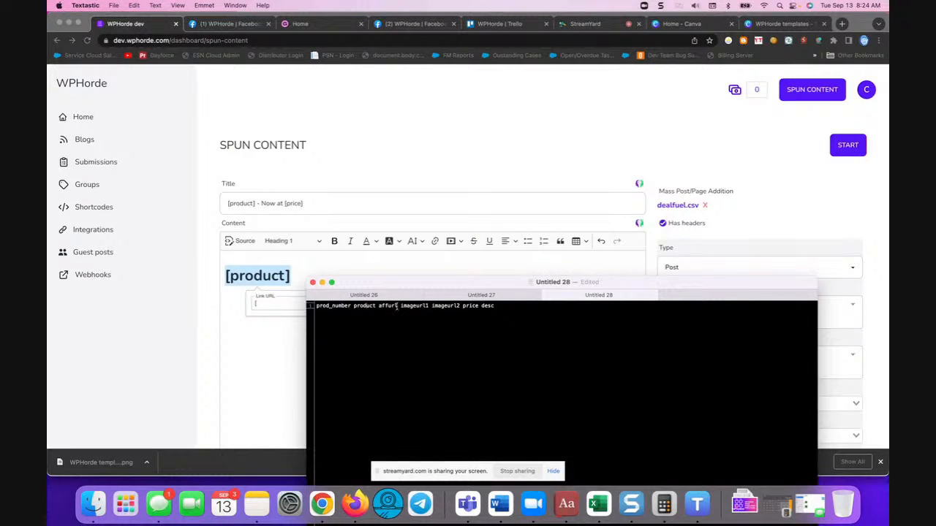
drag(397, 306, 378, 306)
click(261, 305)
text([affurl])
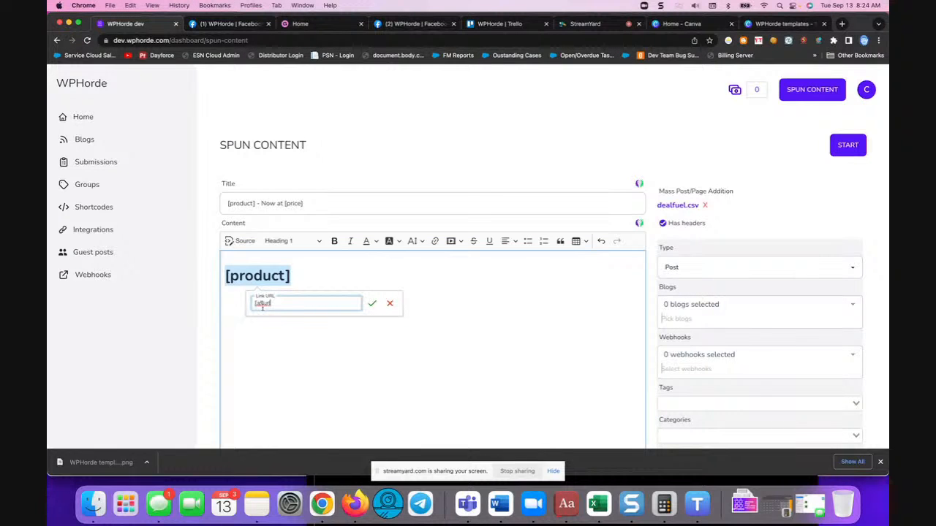
click(372, 304)
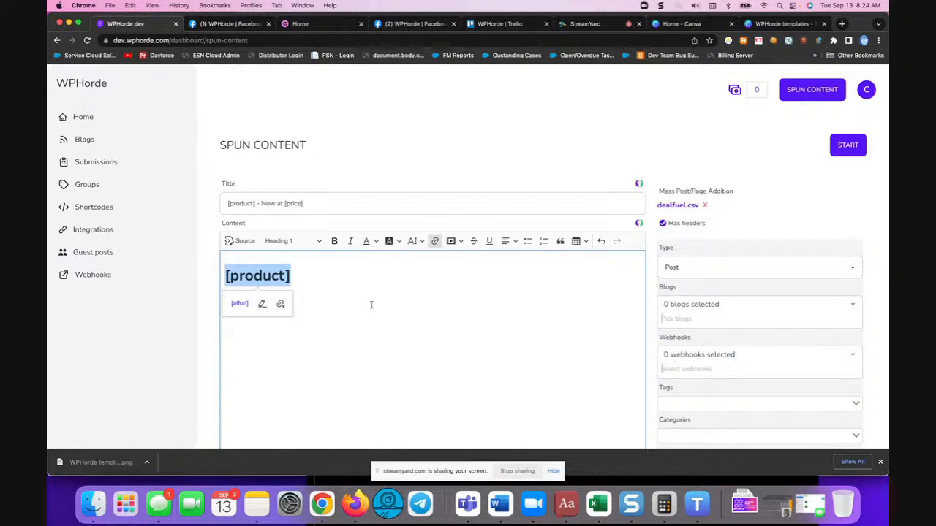
click(355, 286)
click(241, 243)
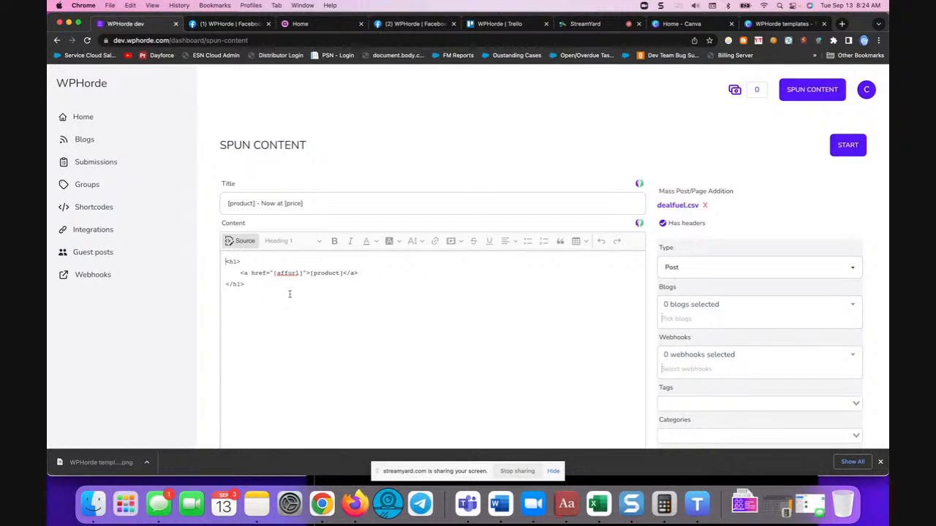
click(241, 241)
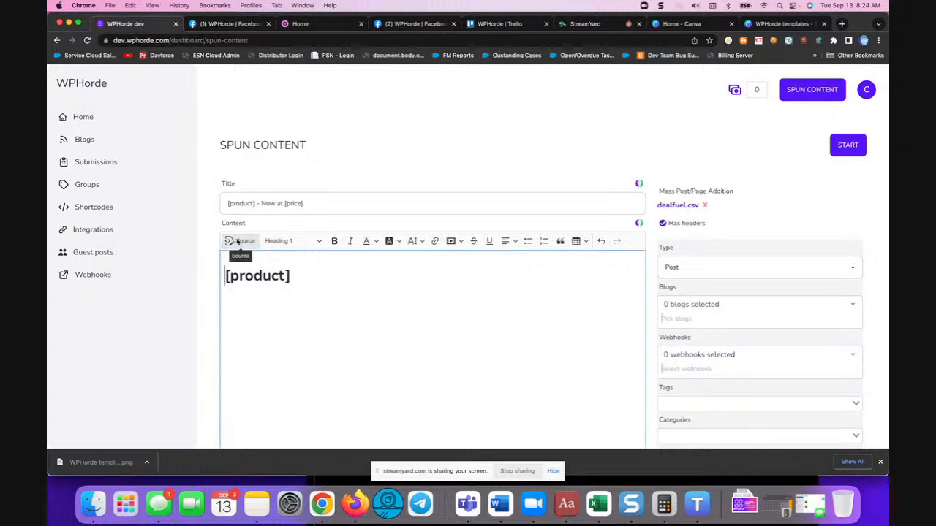
Step: Add an empty paragraph at the [product] heading and copy the header name imageurl1 from the Textastic list
key(Return)
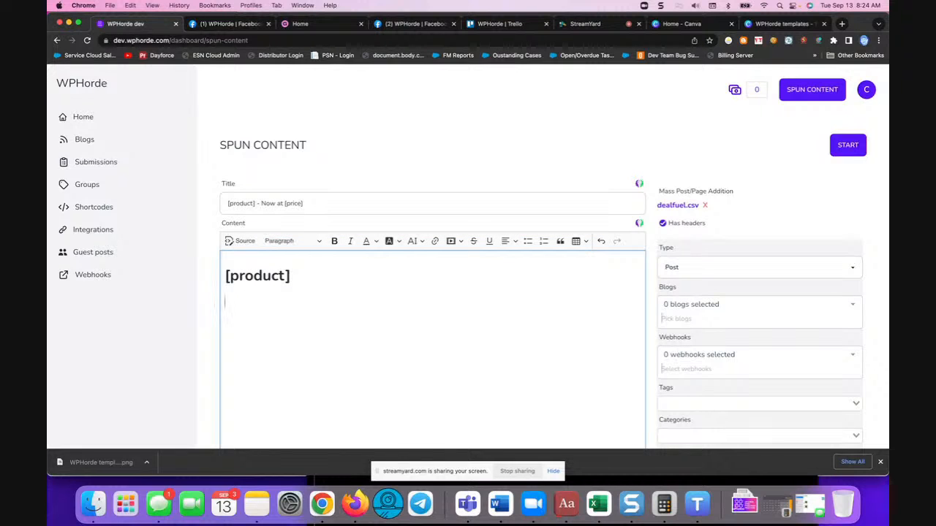
click(696, 501)
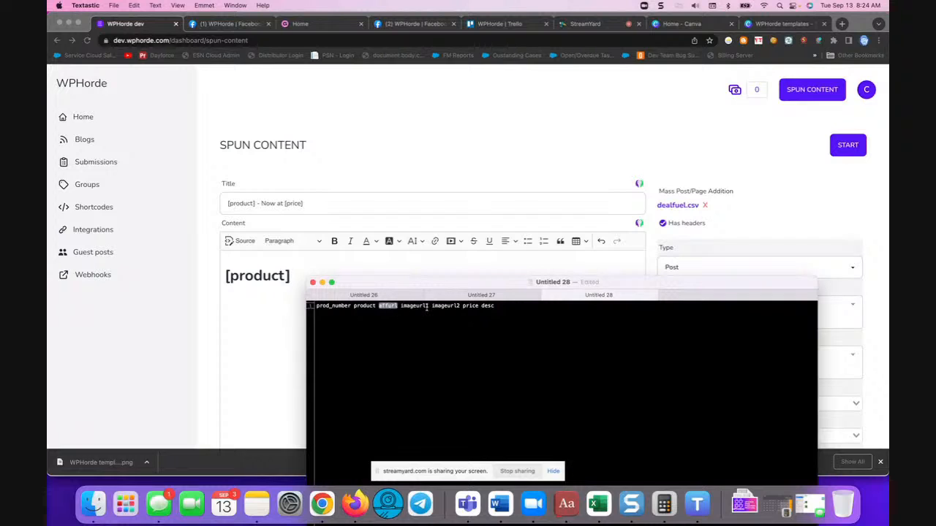
drag(429, 307, 400, 308)
key(super+c)
click(248, 309)
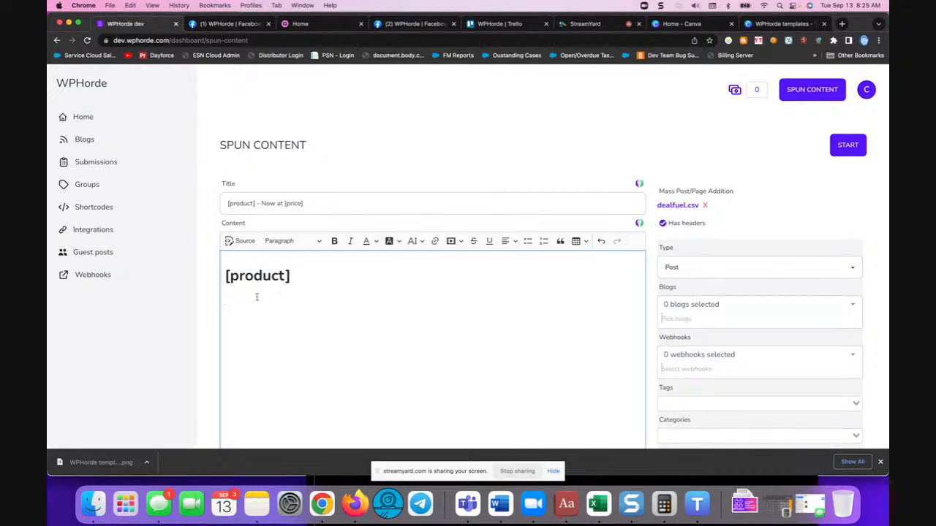
Step: In the HTML source, replace the empty paragraph's &nbsp; with <img src="[imageurl1]"><br> and start a new line
drag(291, 281, 264, 256)
click(235, 241)
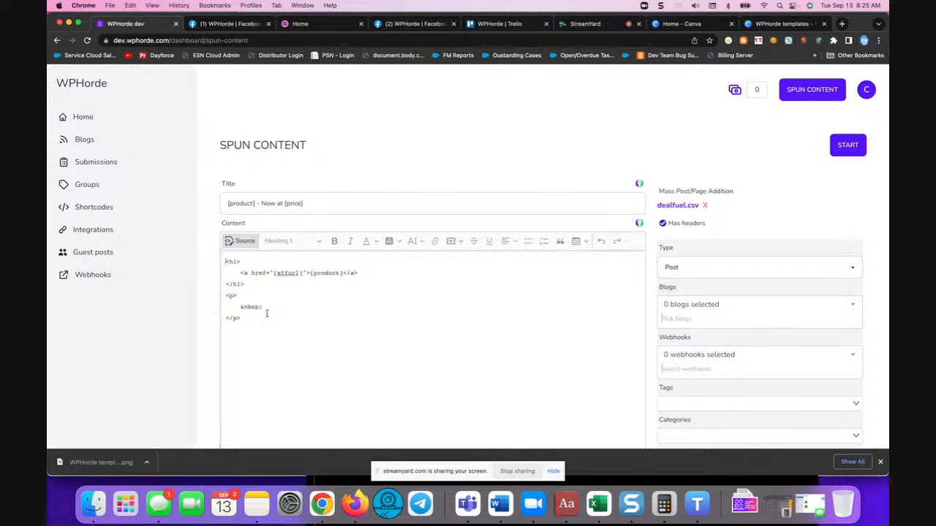
drag(263, 307, 232, 307)
text(<img src=")
key(super+v)
click(268, 307)
text({)
text(>)
text(<br>)
key(Return)
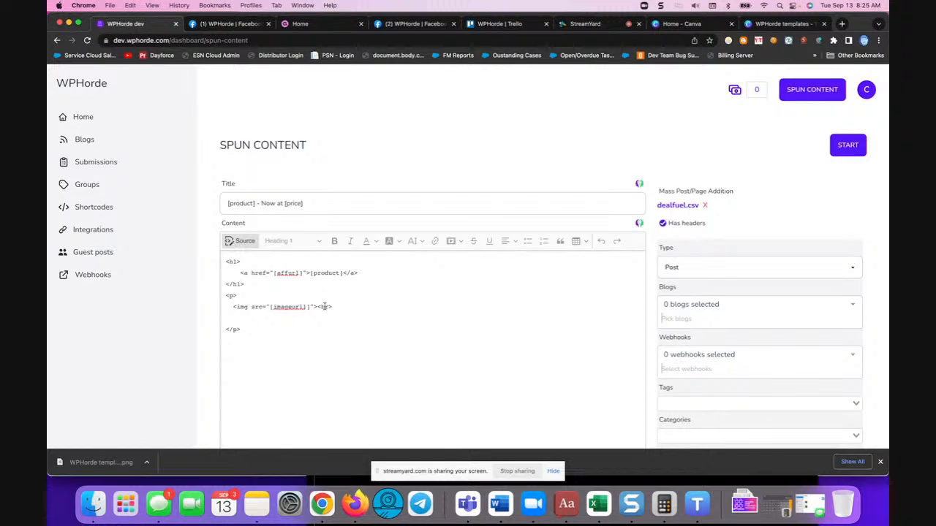
Step: Duplicate the image line below itself, change its placeholder to [imageurl2] and check the name against the Textastic list
drag(233, 306, 335, 308)
key(super+c)
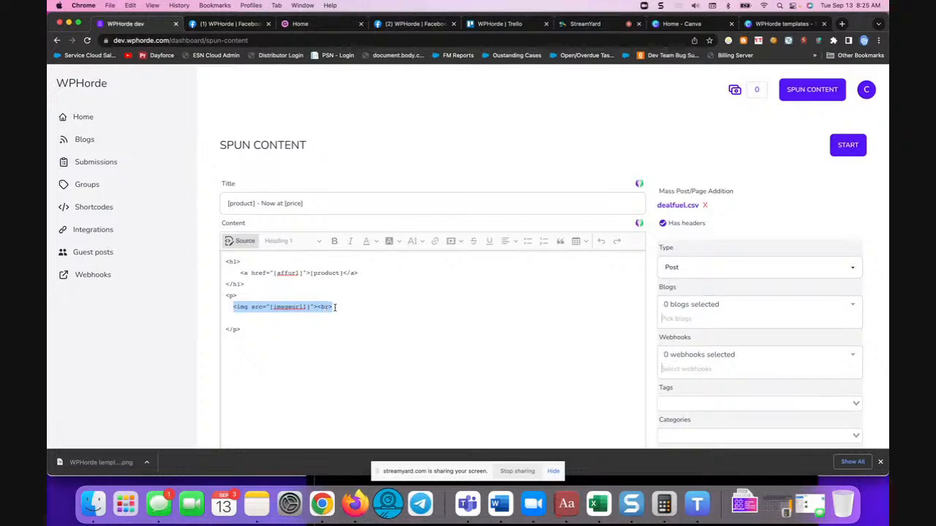
click(236, 319)
key(super+v)
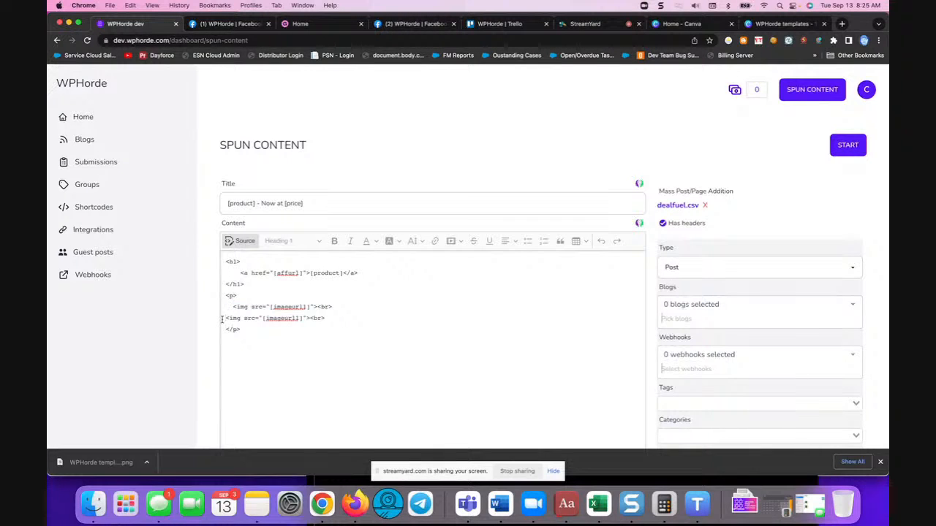
click(224, 320)
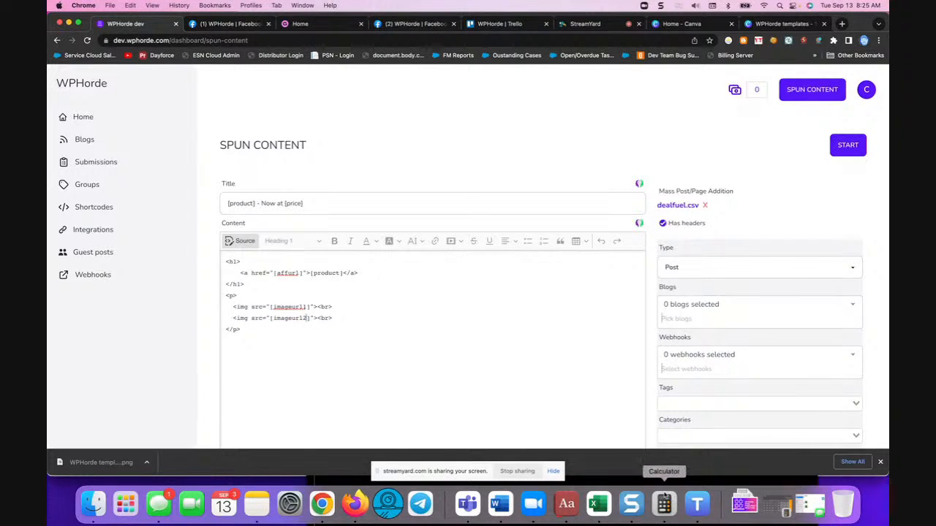
click(697, 503)
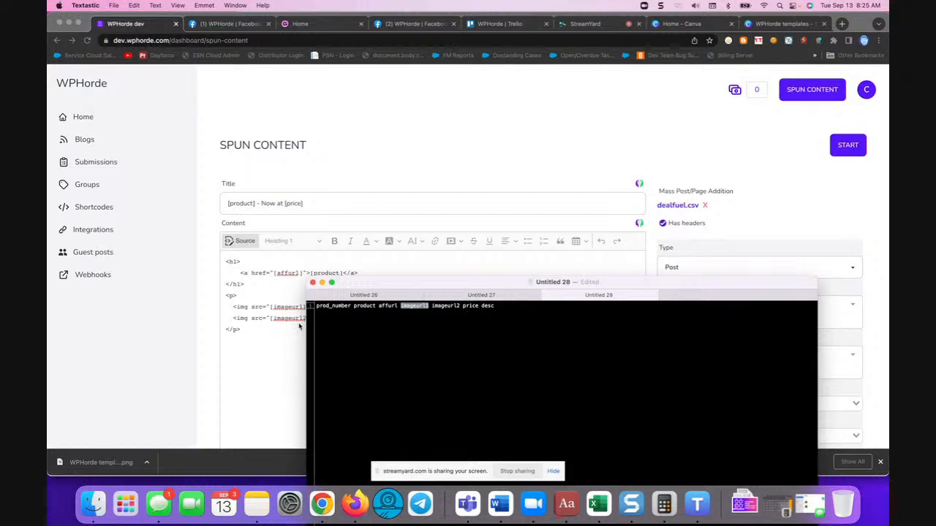
click(256, 334)
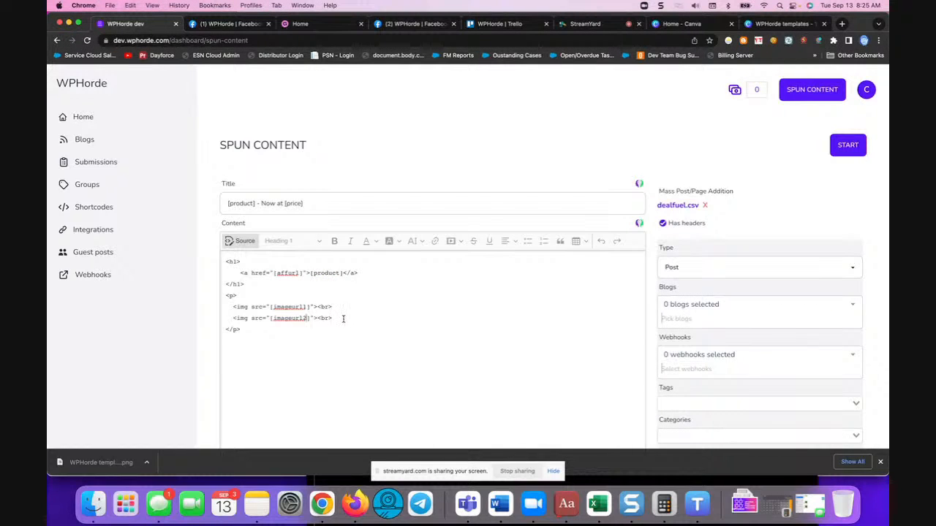
Step: Add the placeholder "[desc]" on a new line below the second image, checking its name in the Textastic list
click(337, 321)
key(Return)
text([desc)
click(696, 504)
drag(479, 306, 498, 306)
click(257, 331)
key(Return)
Step: Append "- [price]" after the product link in the heading and remove the extra line before the closing </p>
click(388, 272)
text(- [price)
click(227, 342)
key(BackSpace)
click(260, 342)
Step: Set the content type to Page and check the note about wordpress.com blogs
click(707, 268)
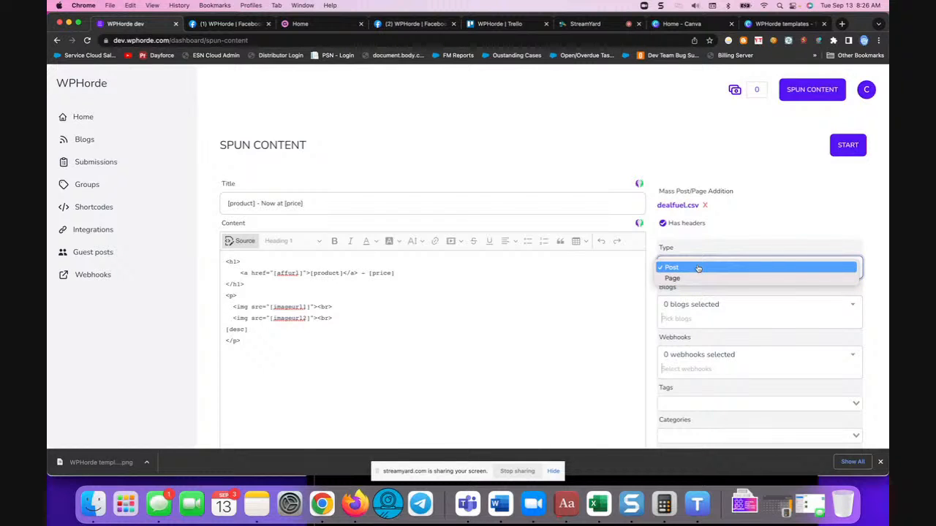
click(698, 267)
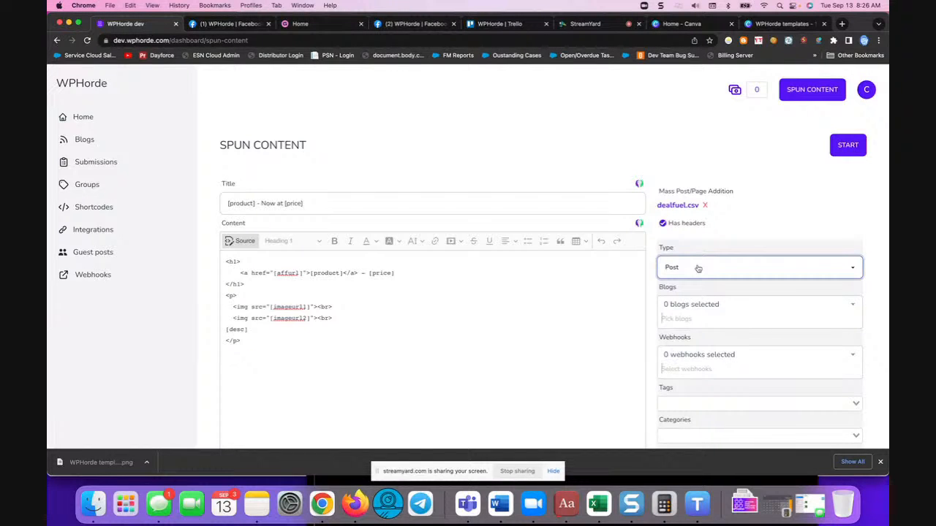
click(698, 268)
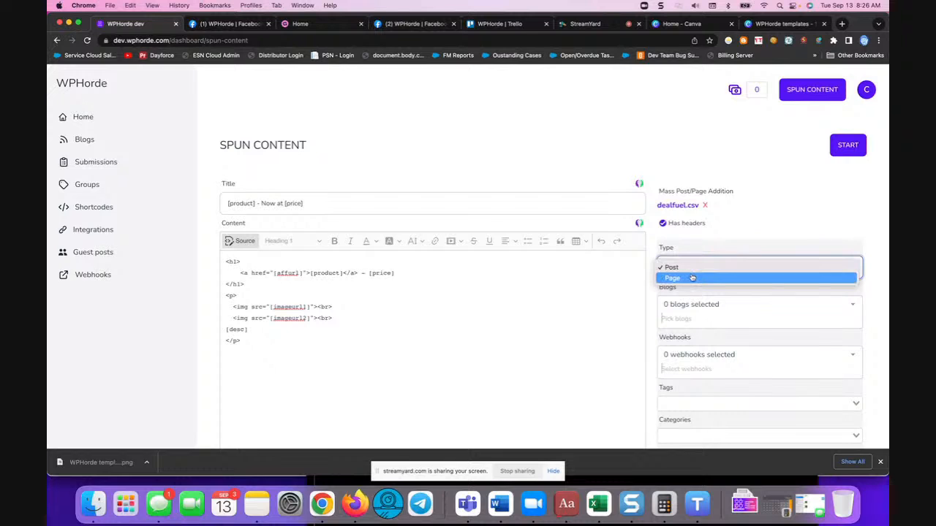
click(691, 278)
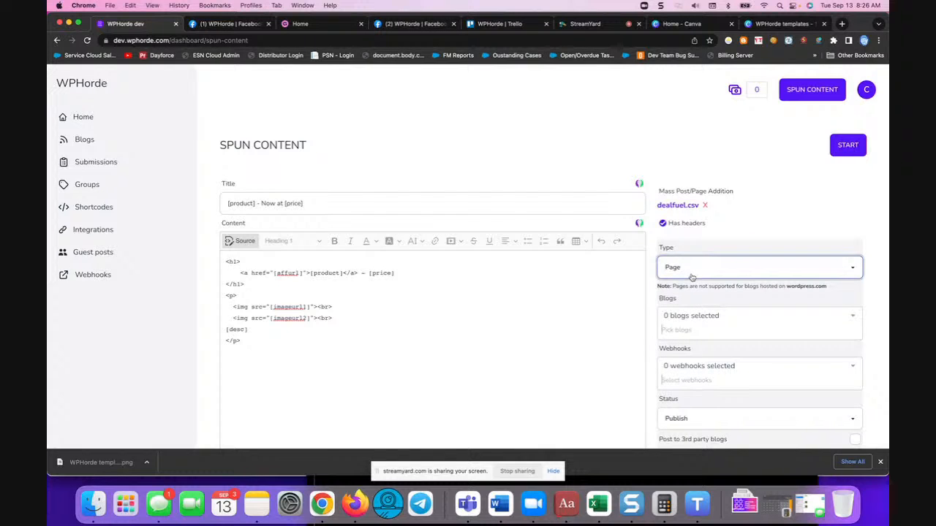
drag(826, 286, 784, 286)
click(706, 266)
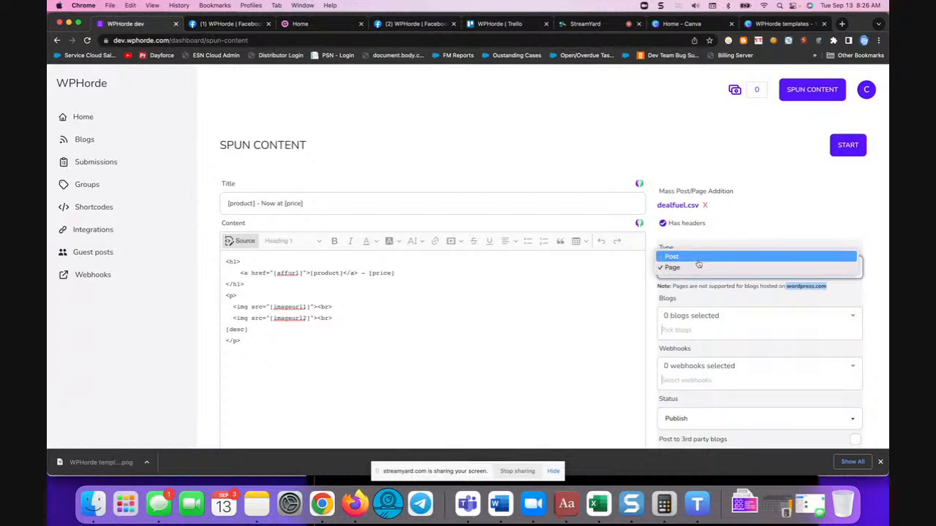
click(692, 266)
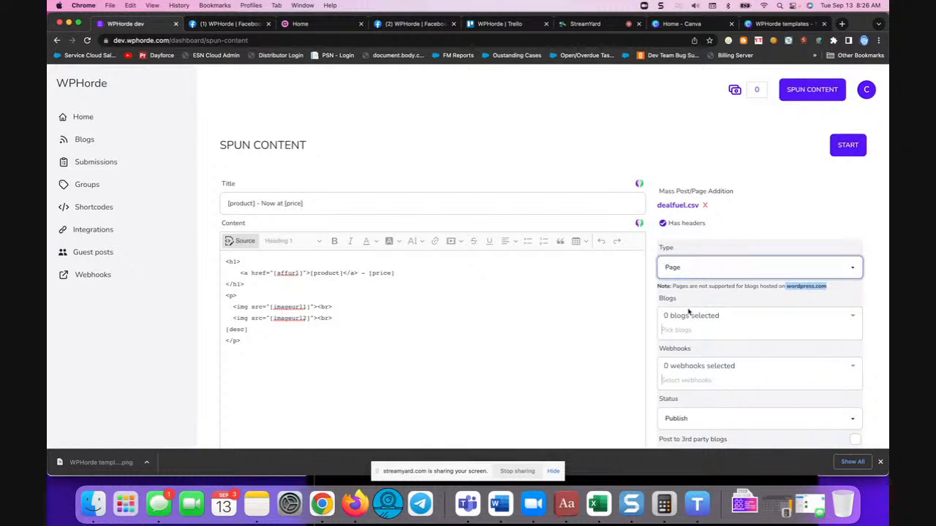
Step: Select the blog "WPHorde Testing Grounds - As Editor" as the posting target
click(691, 316)
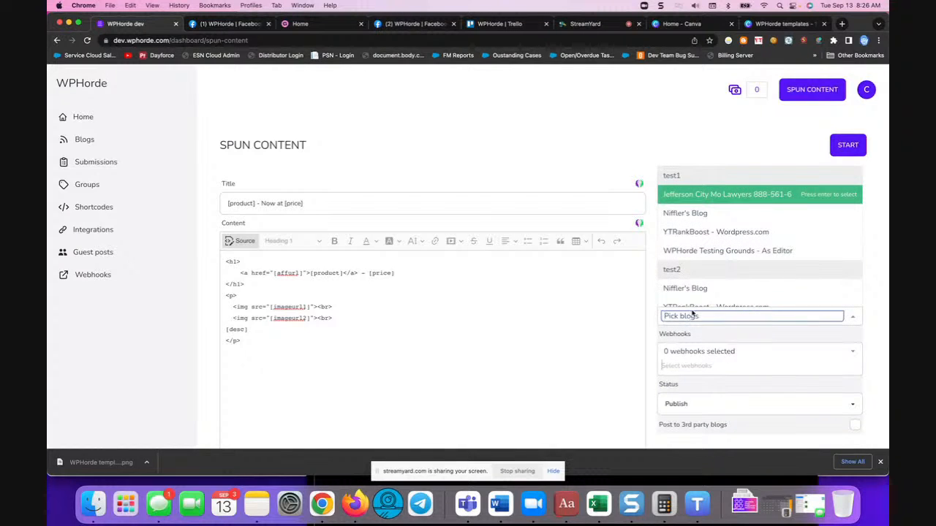
click(674, 256)
click(649, 290)
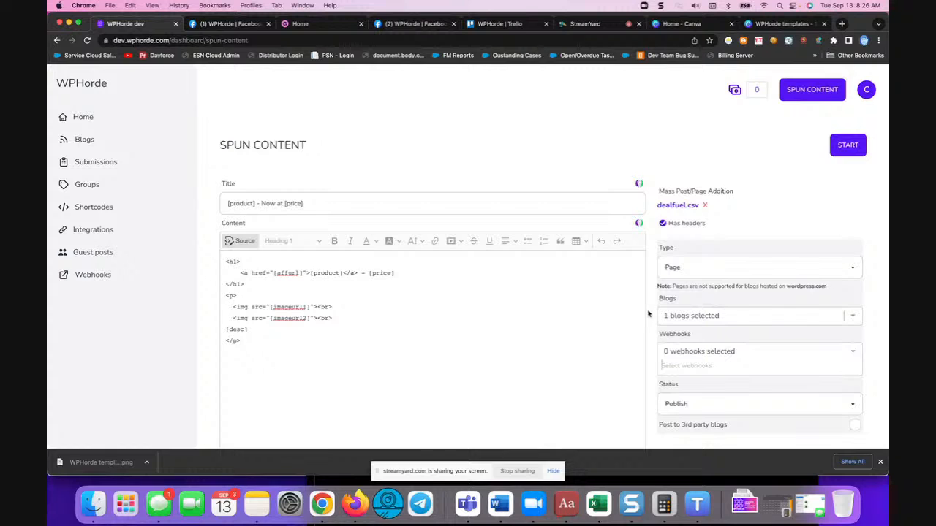
Step: Switch the content from source code to its rendered view and start the mass page submission
scroll(652, 323, down, 2)
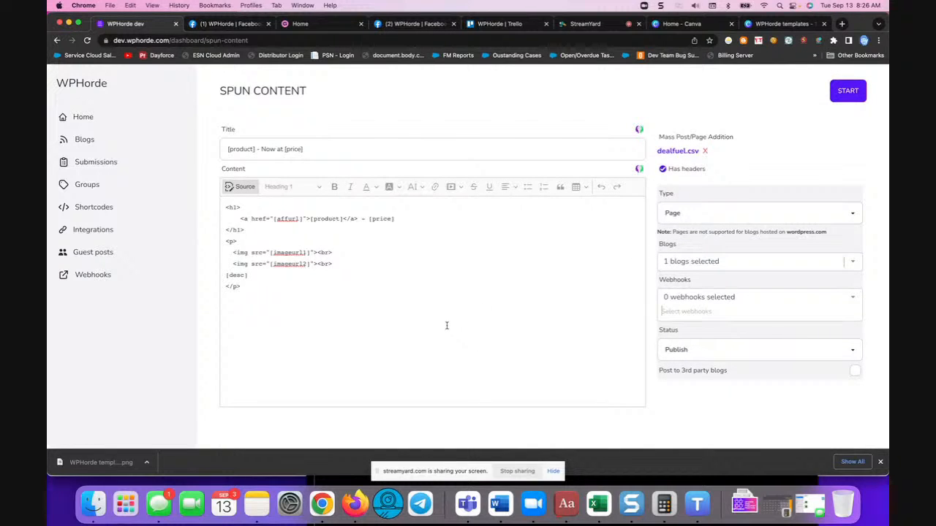
click(241, 187)
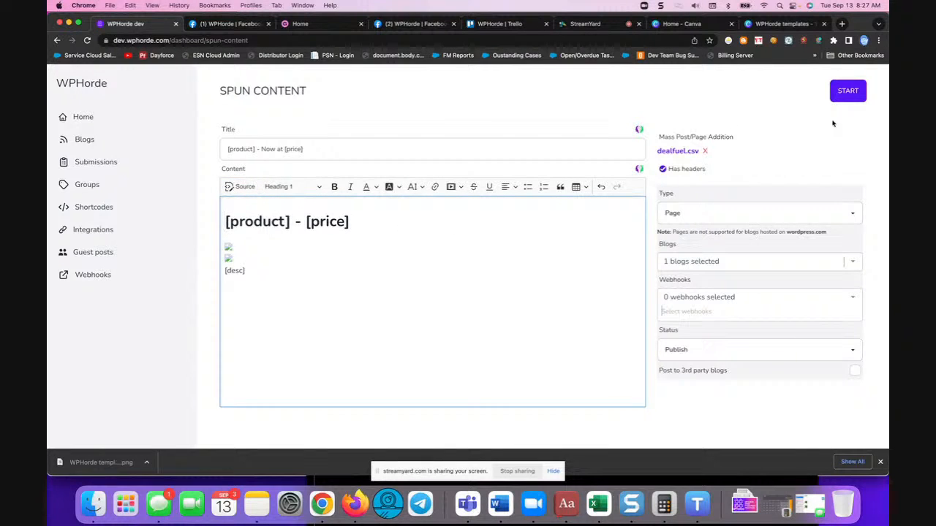
click(846, 91)
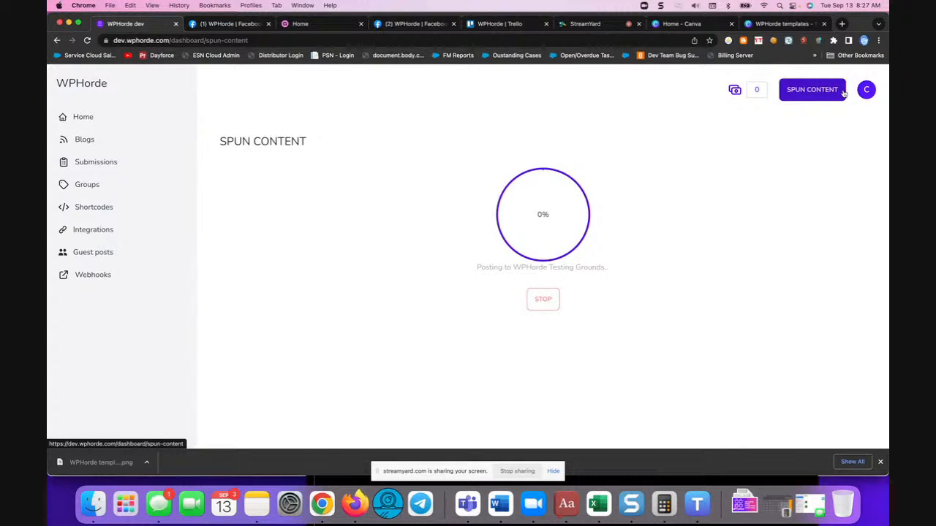
click(597, 505)
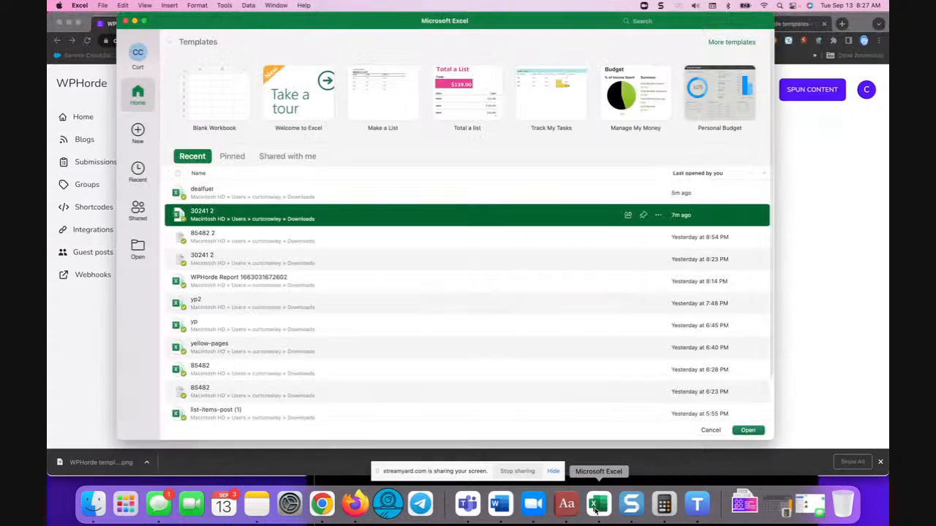
click(126, 22)
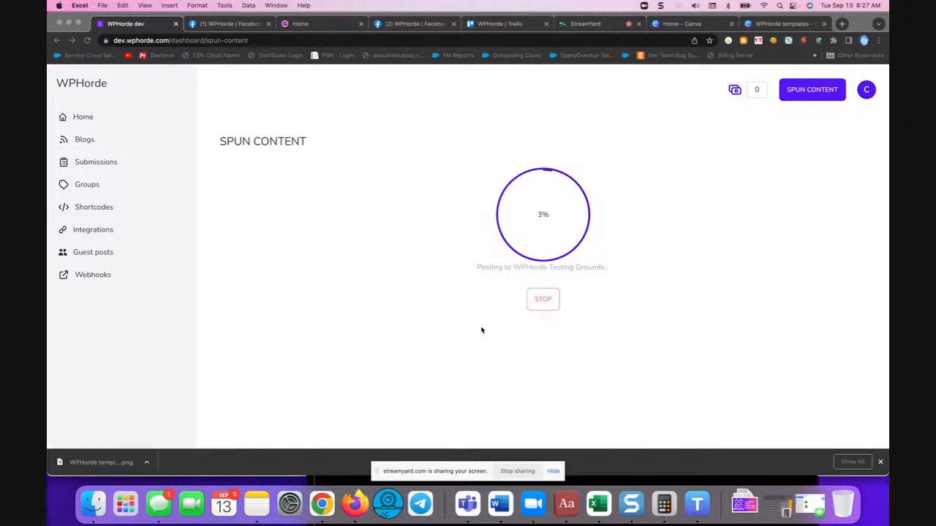
Step: Load test1.wphorde.com in a new browser tab and look through its page titles and latest posts
click(842, 25)
text(test1.wphorde.com)
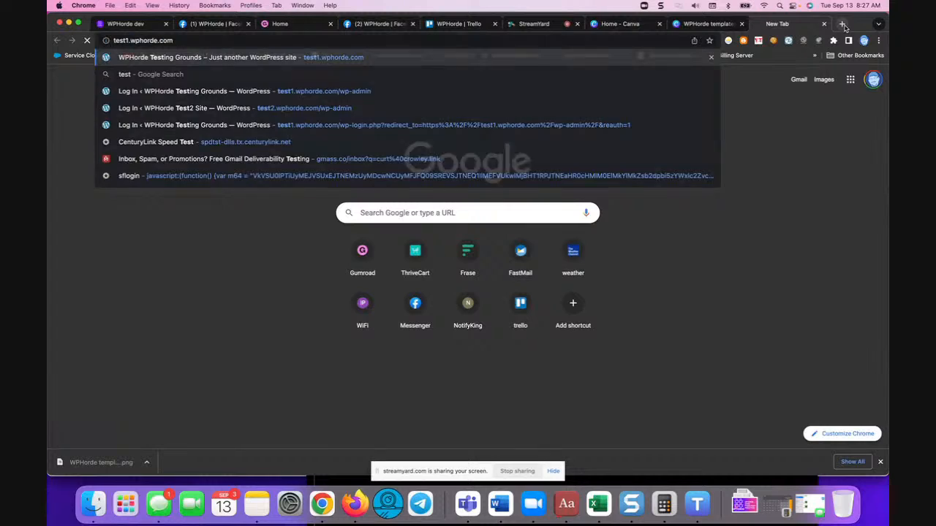
key(Return)
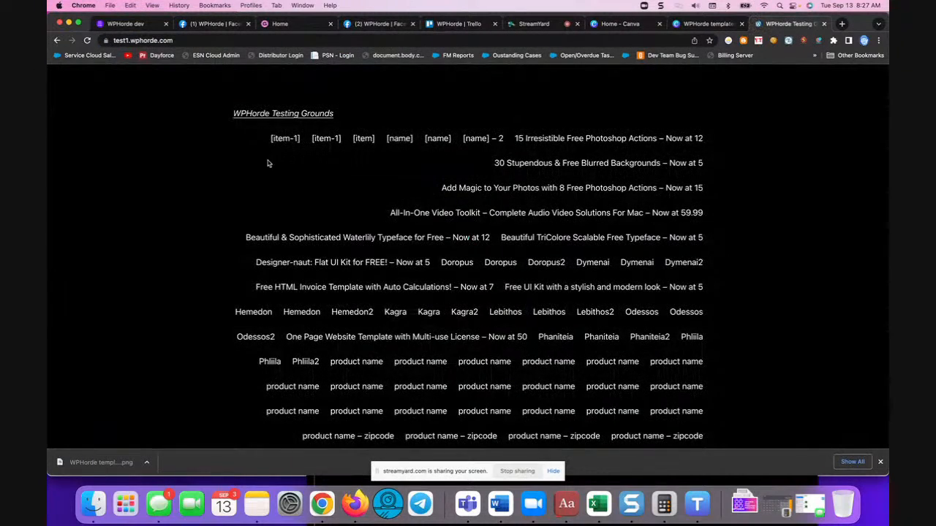
scroll(278, 189, down, 15)
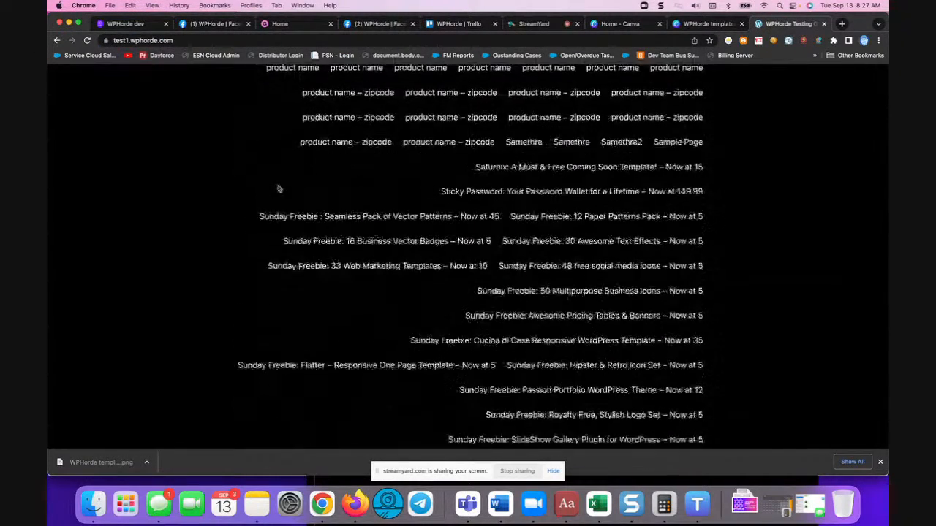
scroll(278, 189, down, 5)
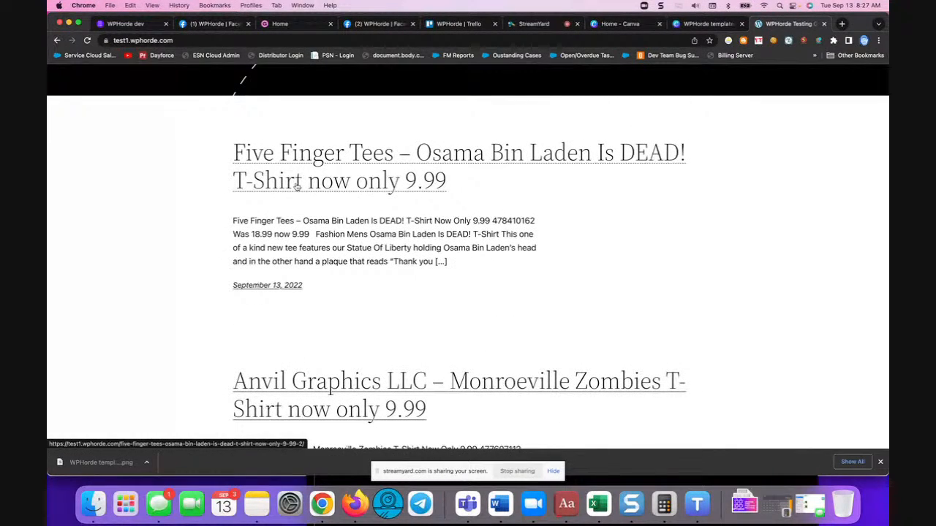
Step: Open the Five Finger Tees T-shirt post, examine its link, images and prices, and return to the blog's home page
click(297, 187)
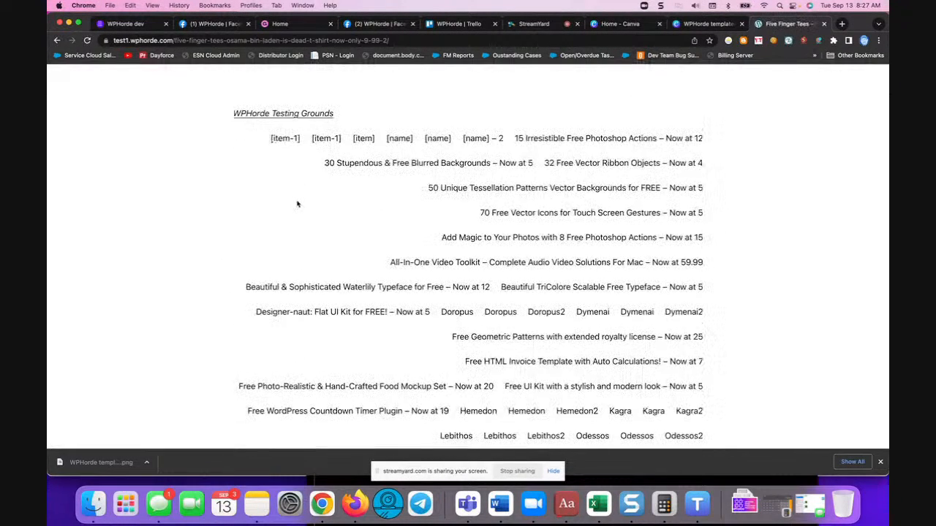
scroll(313, 230, down, 5)
scroll(312, 228, down, 10)
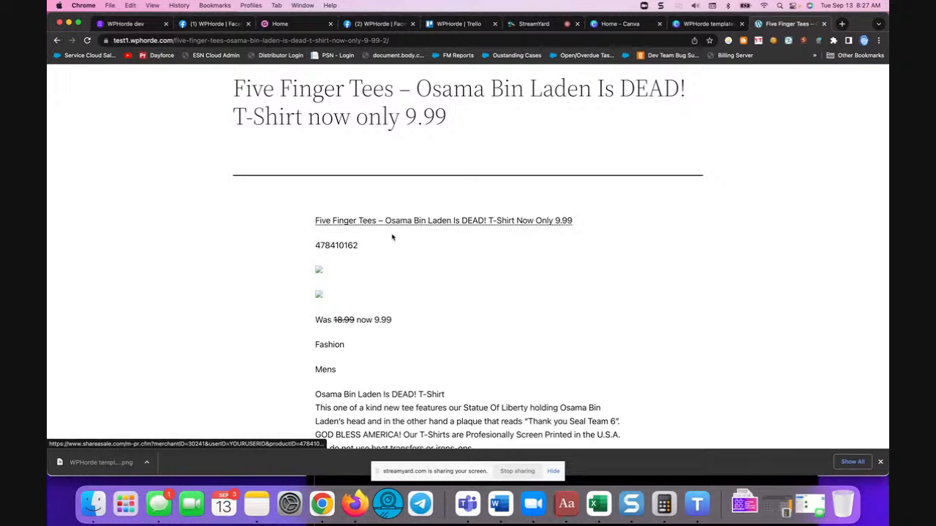
click(56, 40)
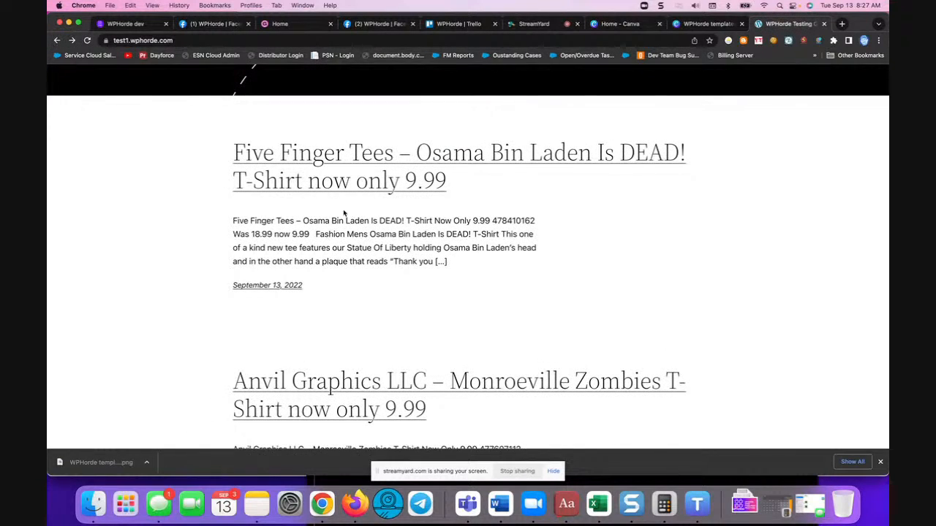
Step: Review the product page titles with "Now at" prices in the blog's navigation list
scroll(343, 211, down, 15)
scroll(343, 211, down, 10)
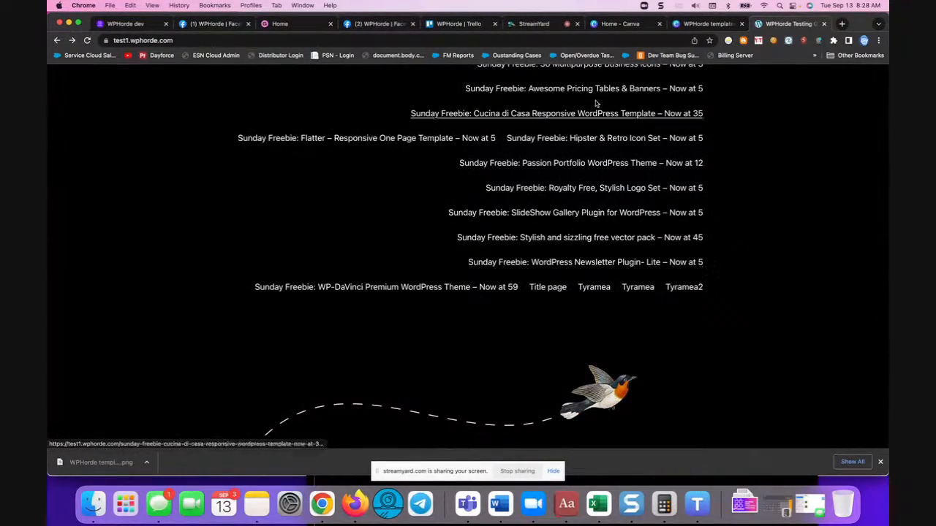
scroll(569, 148, up, 10)
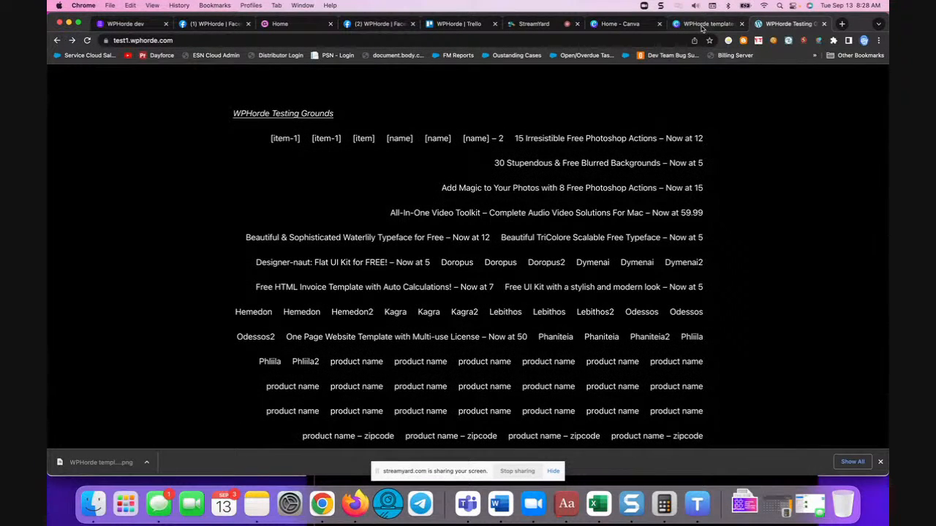
Step: Return to the WPHorde dashboard and open the details report of submission #76
click(112, 29)
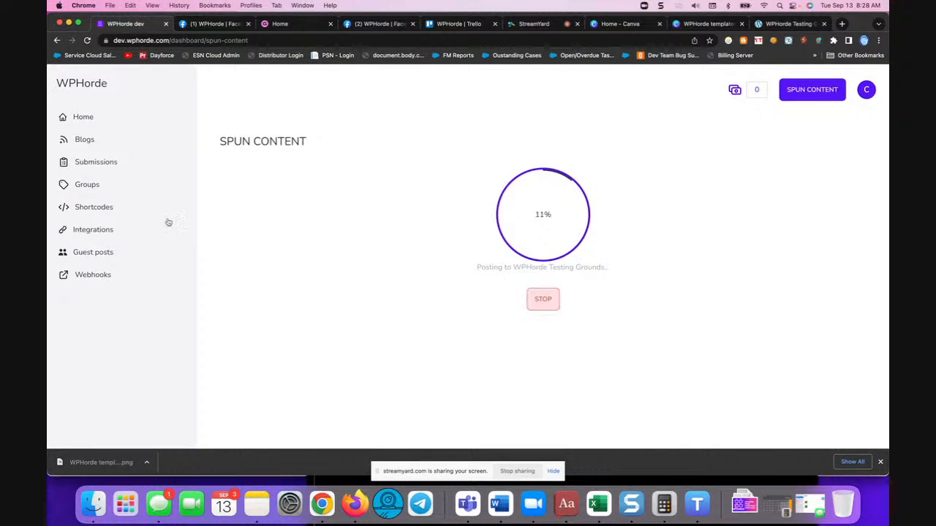
click(113, 164)
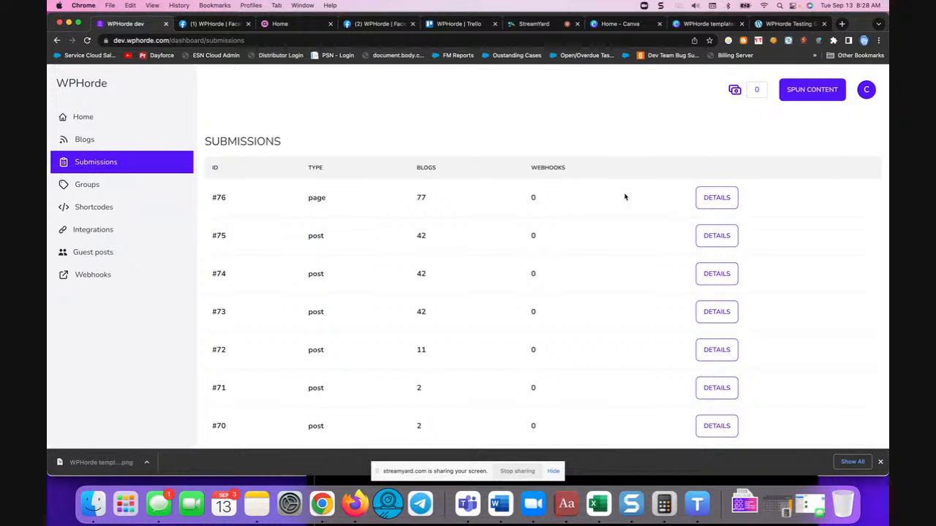
click(717, 198)
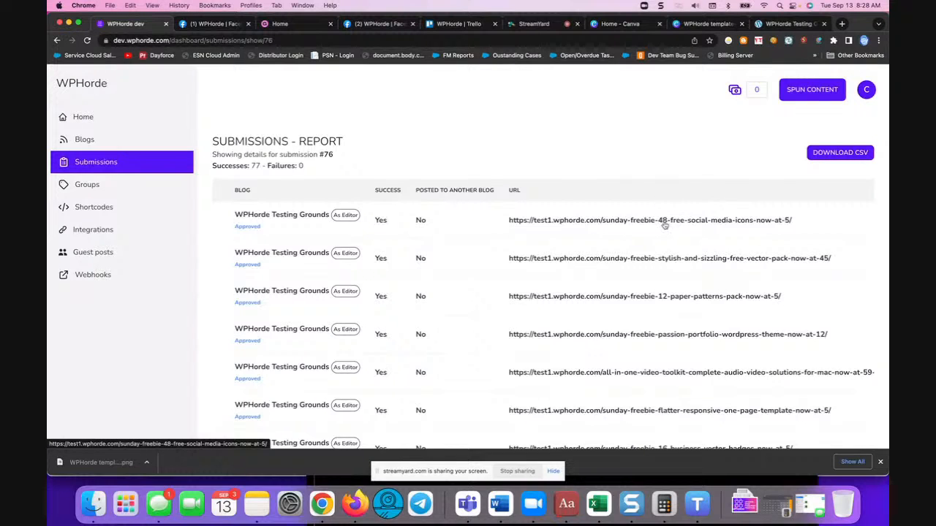
Step: Open the published 48 free social media icons page from the report and check its heading, images and description
click(663, 223)
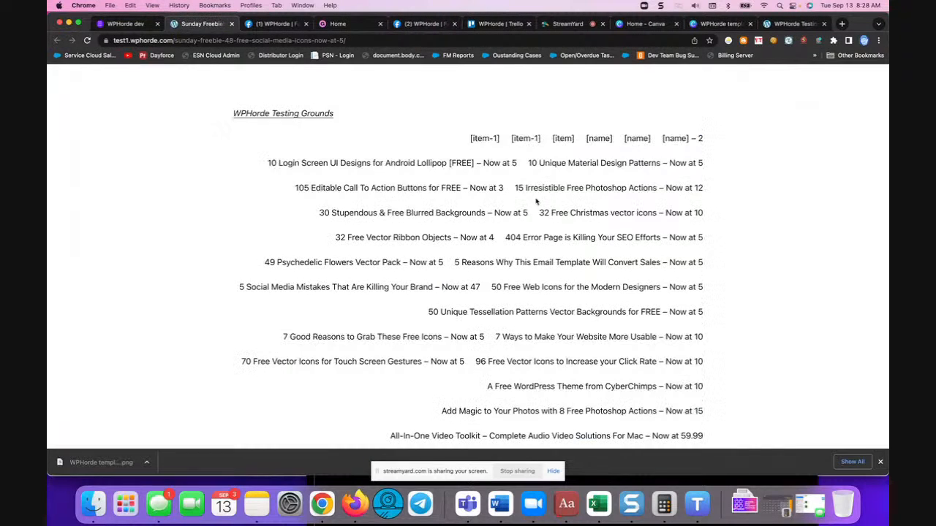
scroll(516, 203, down, 20)
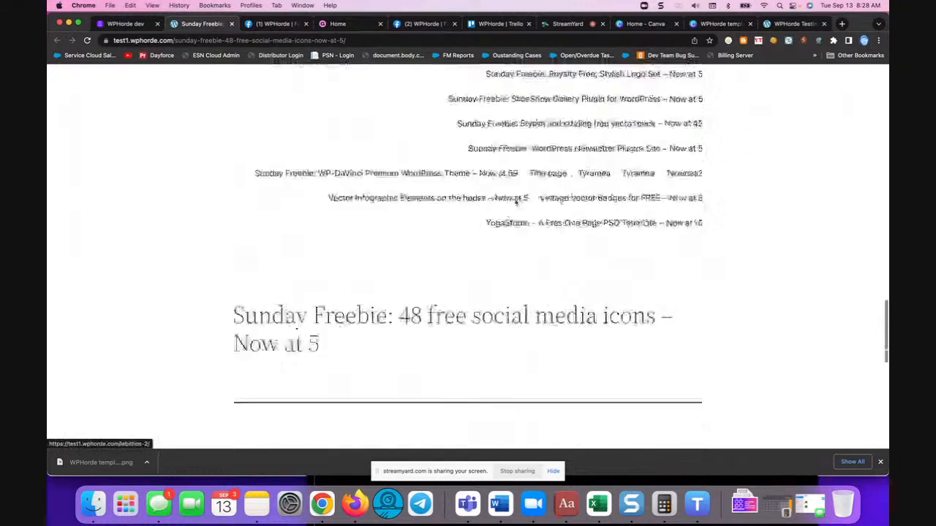
scroll(516, 202, down, 4)
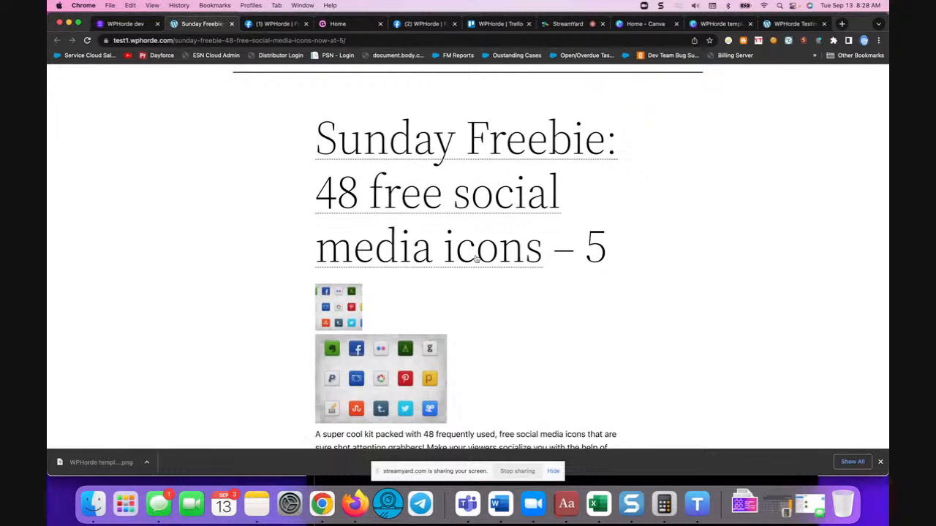
scroll(424, 253, down, 4)
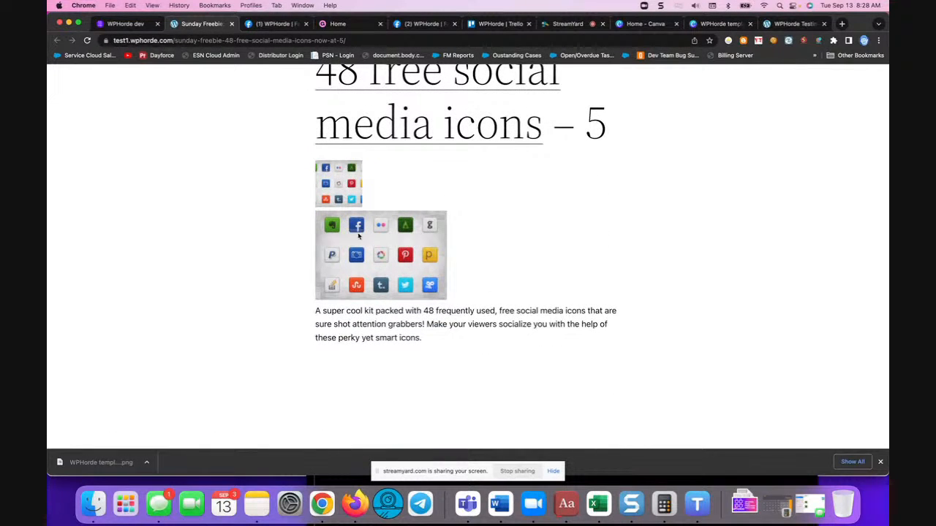
drag(428, 340, 303, 319)
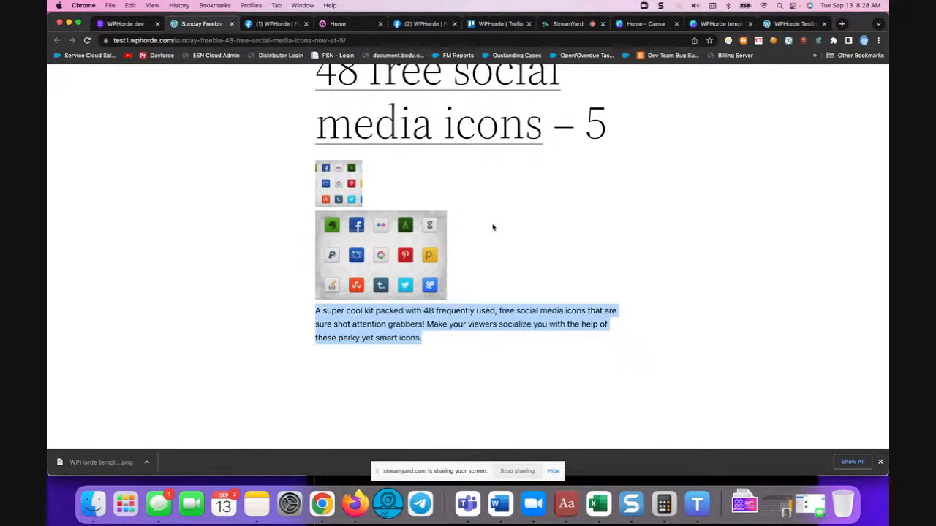
Step: Open the stylish and sizzling free vector pack page from the report and check its linked heading, price, images and description
click(125, 23)
click(588, 258)
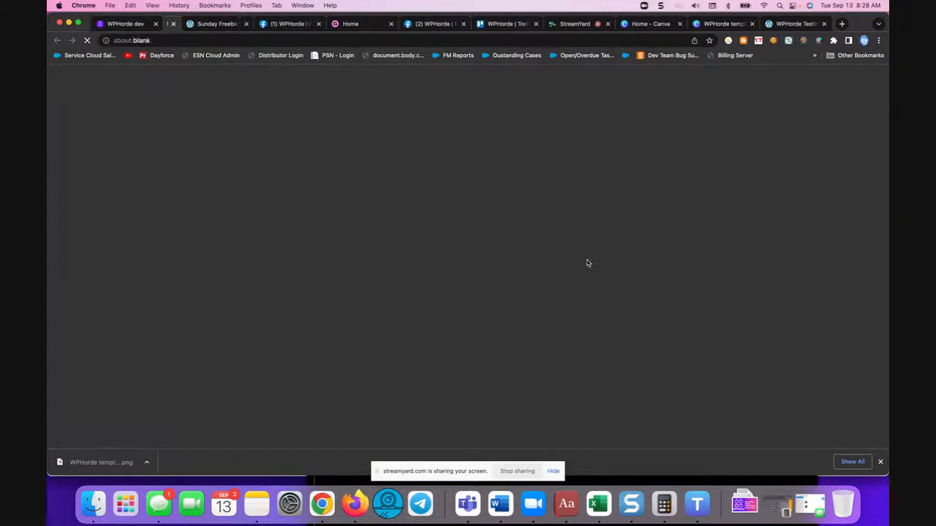
scroll(495, 150, down, 15)
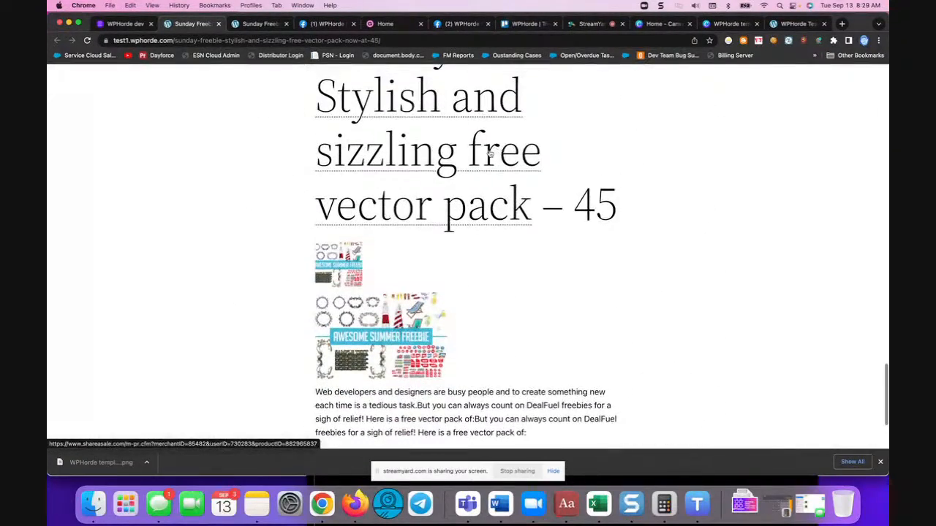
scroll(490, 154, up, 2)
scroll(489, 152, up, 1)
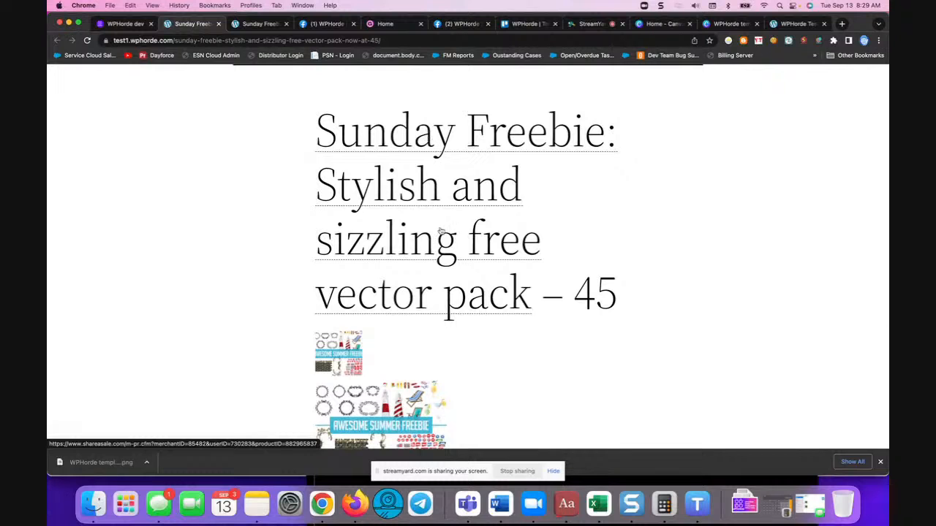
scroll(584, 288, down, 5)
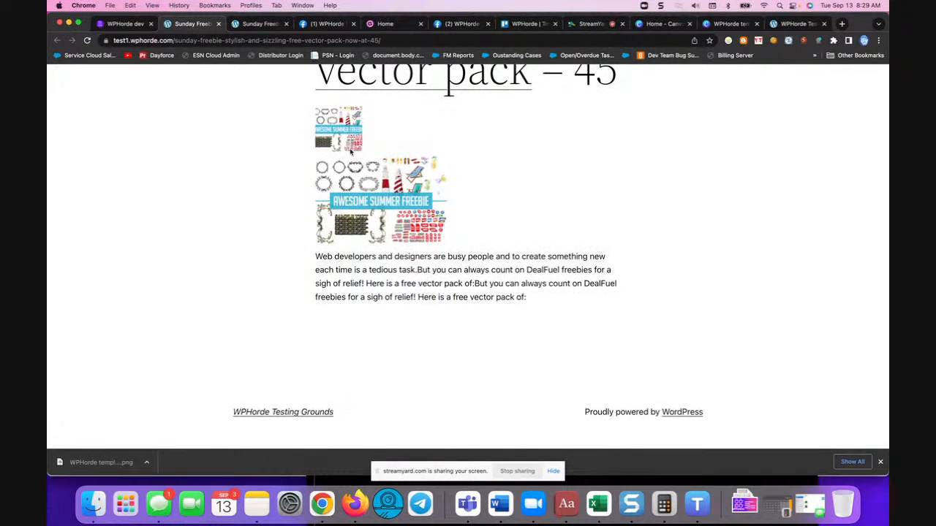
drag(526, 299, 312, 268)
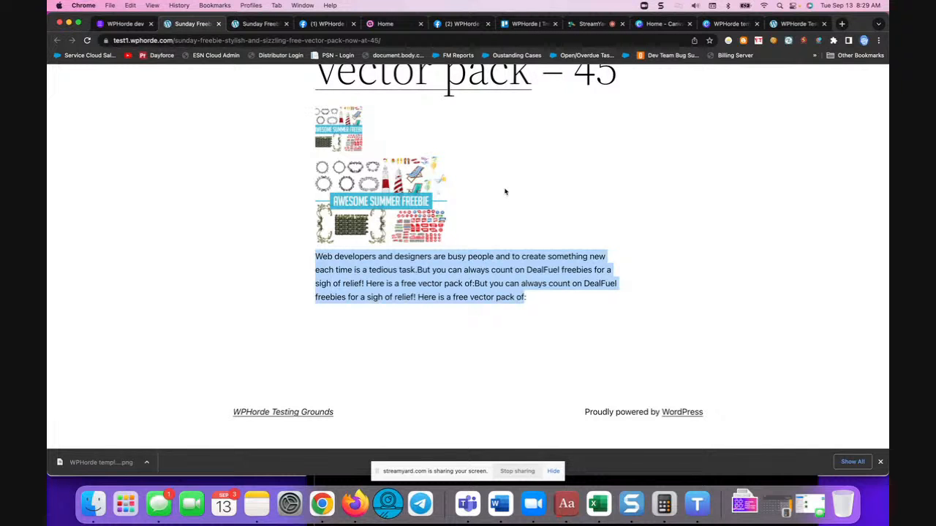
scroll(509, 156, up, 5)
scroll(510, 159, down, 1)
scroll(510, 159, down, 3)
scroll(510, 159, up, 4)
scroll(511, 160, up, 1)
scroll(510, 160, down, 3)
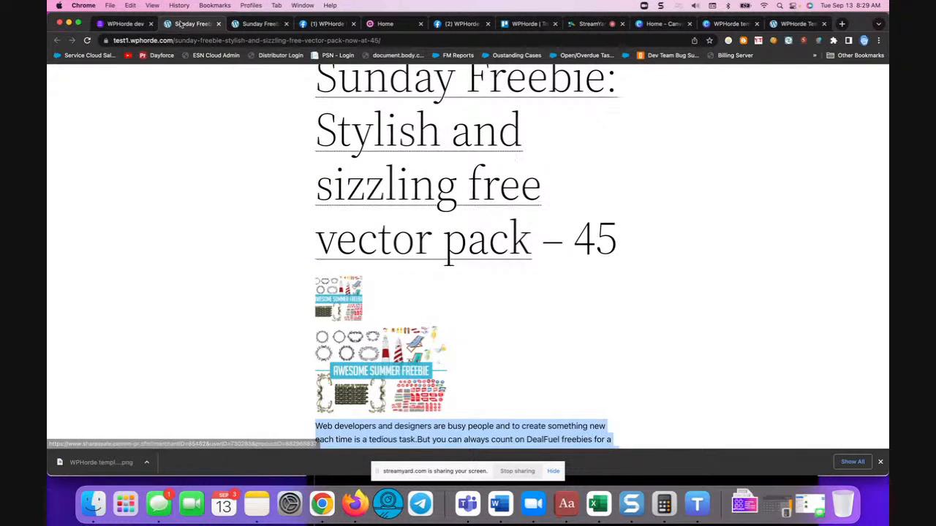
Step: Open a new spun content form from the WPHorde dashboard and bring up its CSV/TXT file selection
click(121, 24)
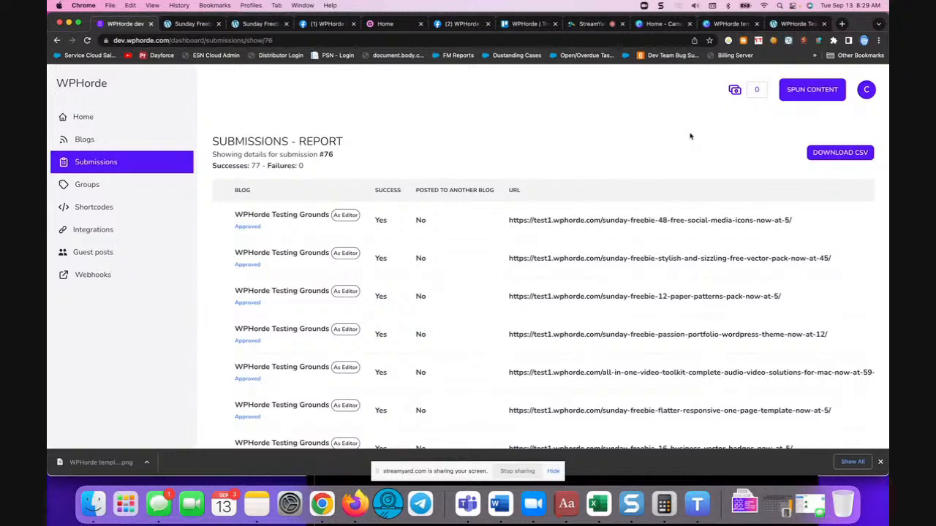
click(813, 93)
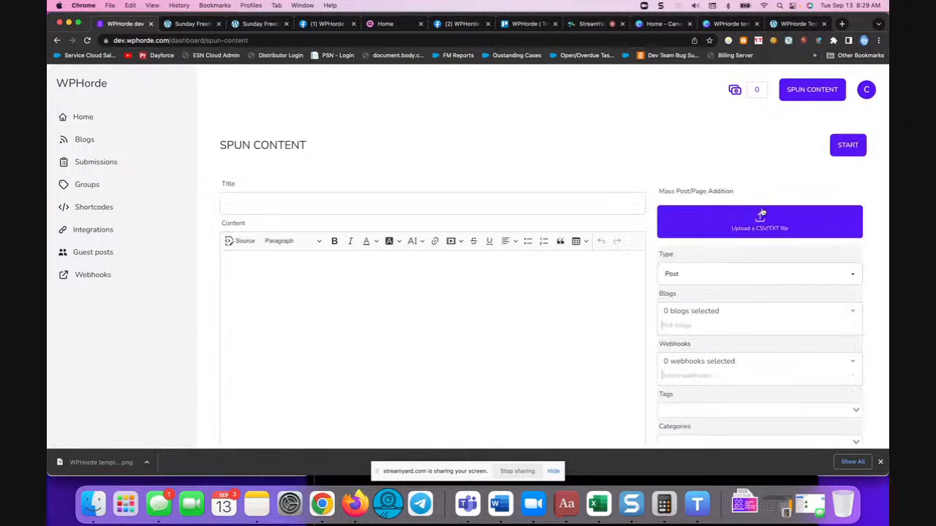
click(735, 229)
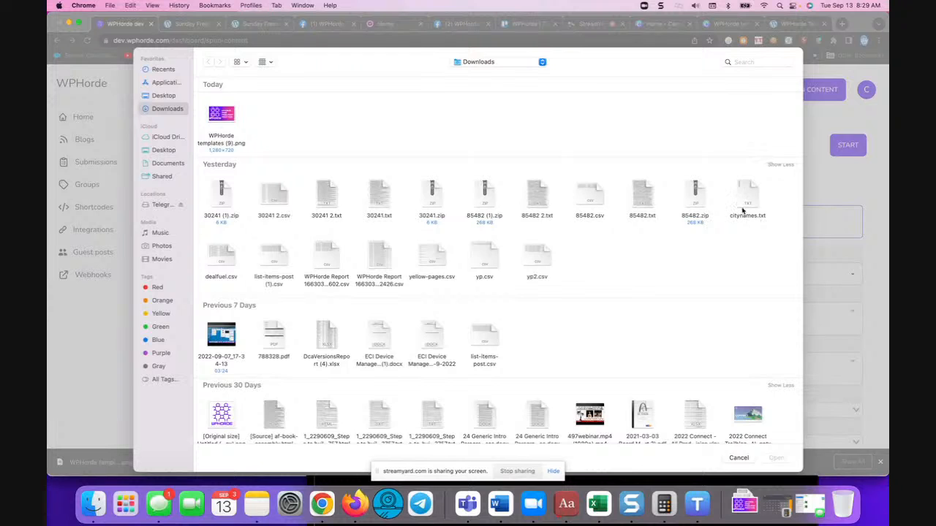
Step: Preview citynames.txt in the Downloads folder and examine its full list of city names
right_click(741, 191)
click(757, 226)
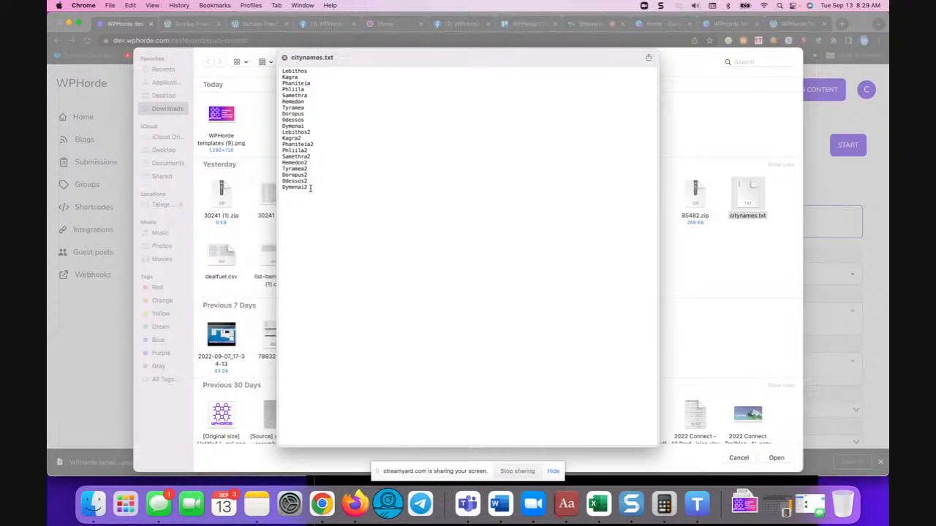
drag(310, 188, 267, 65)
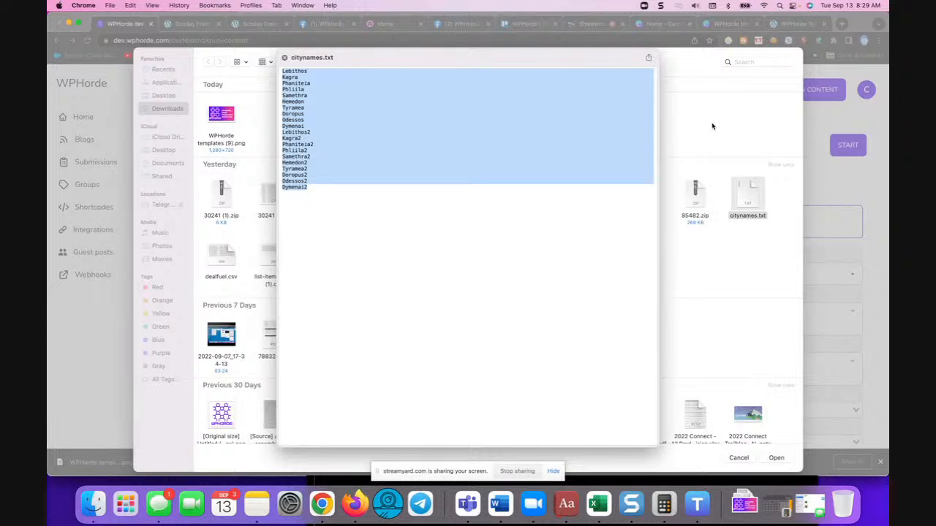
Step: Load citynames.txt as the mass post list and enter [item] as both the title and the content
click(284, 58)
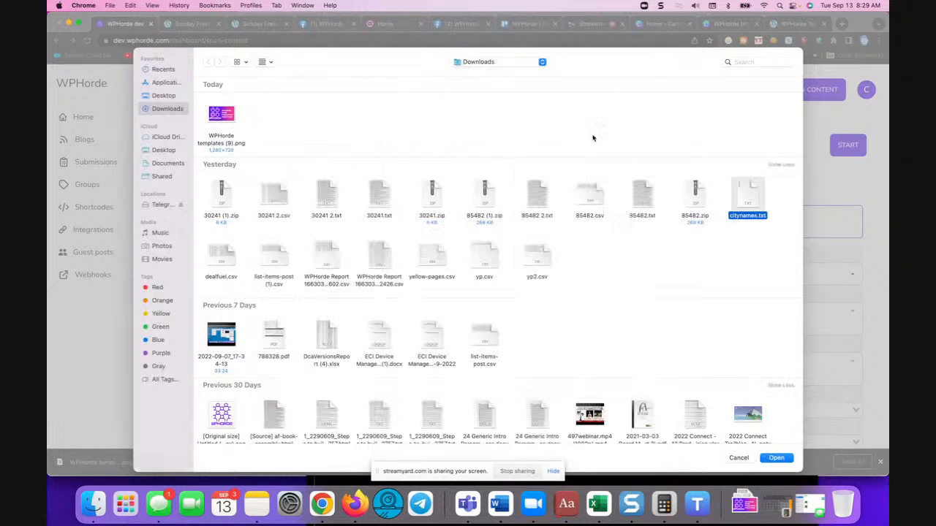
double_click(739, 193)
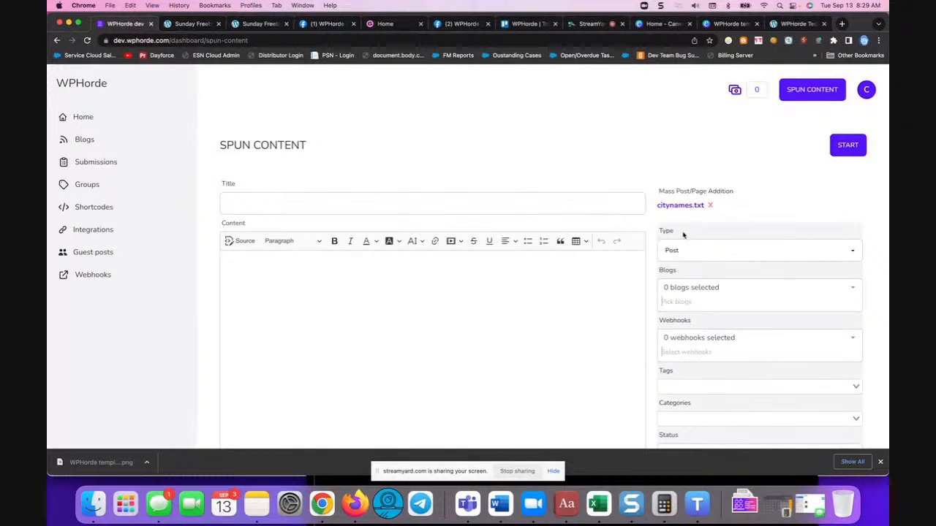
click(434, 198)
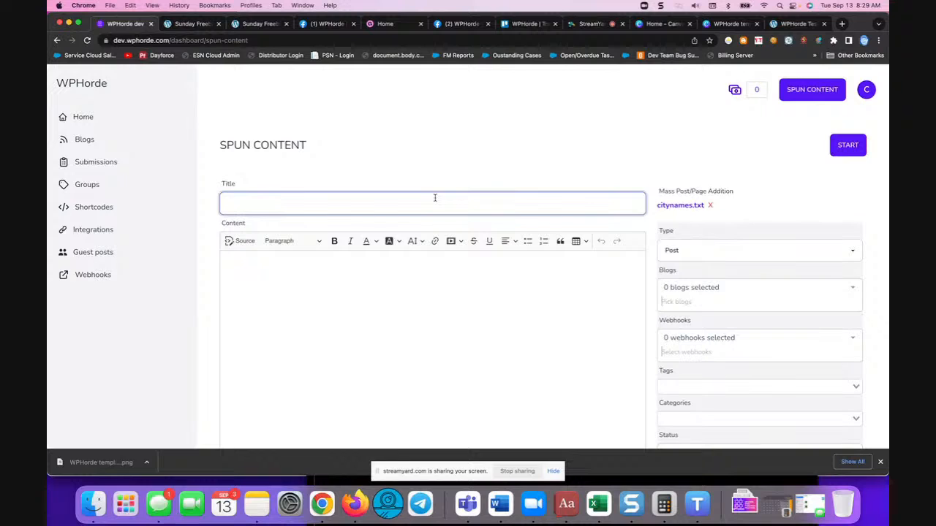
text([item)
click(312, 292)
text([itme)
key(BackSpace)
key(BackSpace)
text(em)
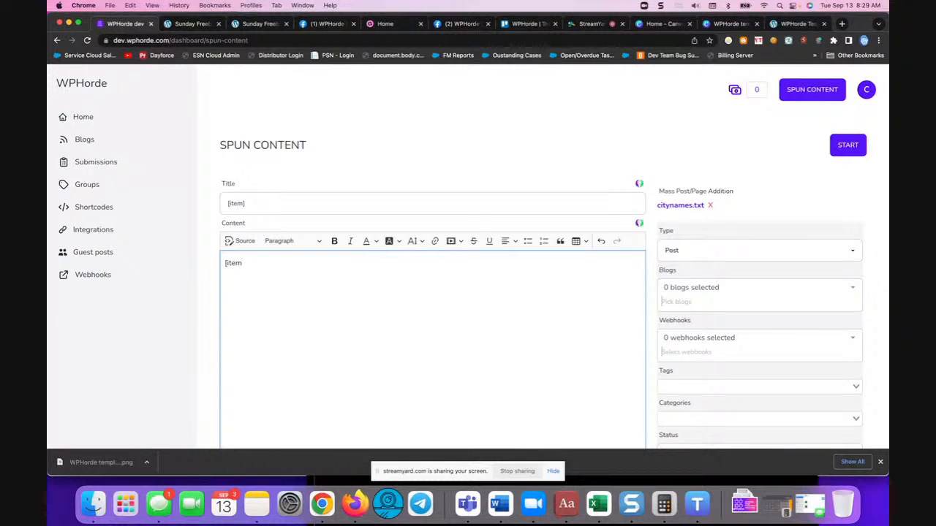
text(])
Step: Keep the type as Post and select the Jefferson City Mo Lawyers blog from the test1 group
click(693, 251)
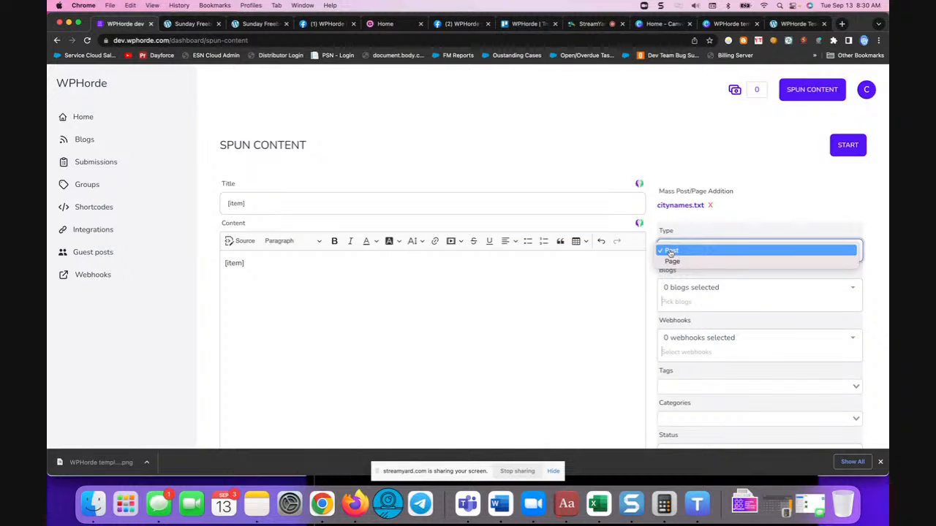
click(671, 250)
click(678, 288)
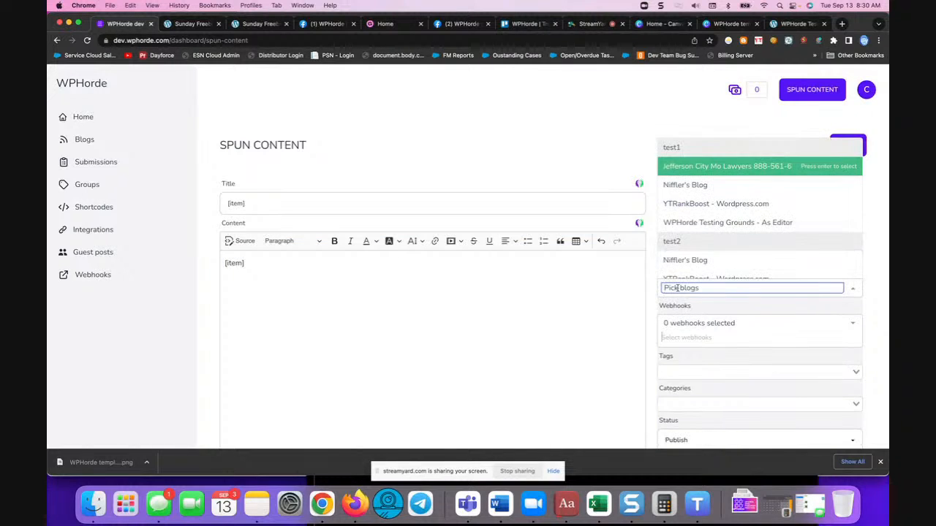
click(687, 168)
click(654, 285)
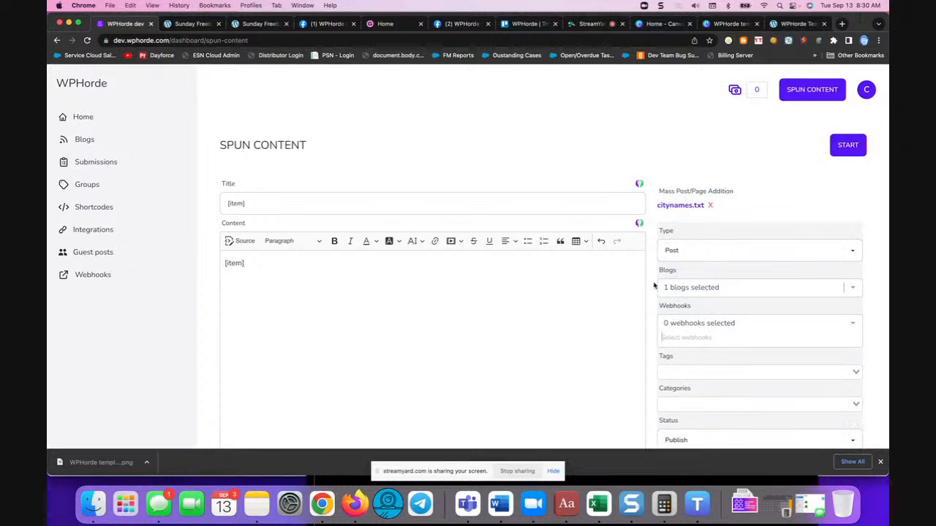
Step: Add "testing" as both the tag and the category of the mass post
scroll(657, 281, down, 3)
click(671, 258)
text(testing)
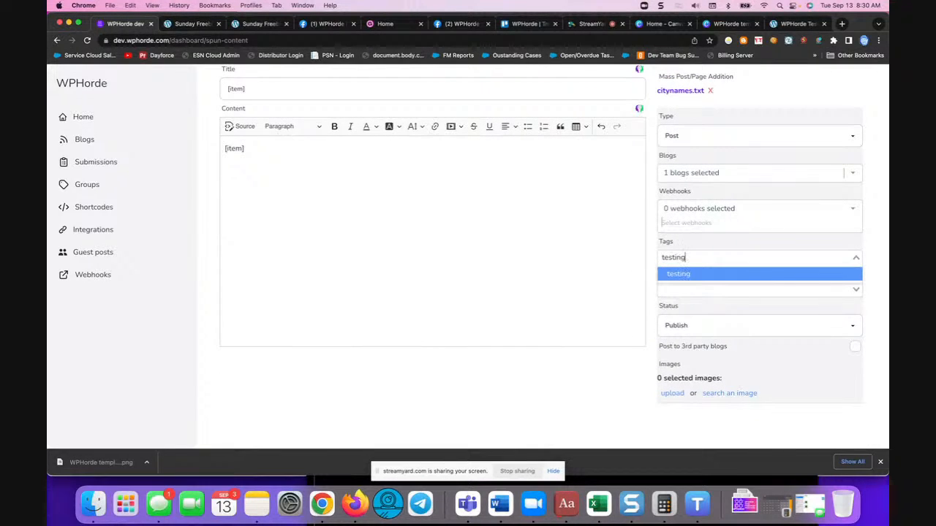
click(671, 274)
click(672, 289)
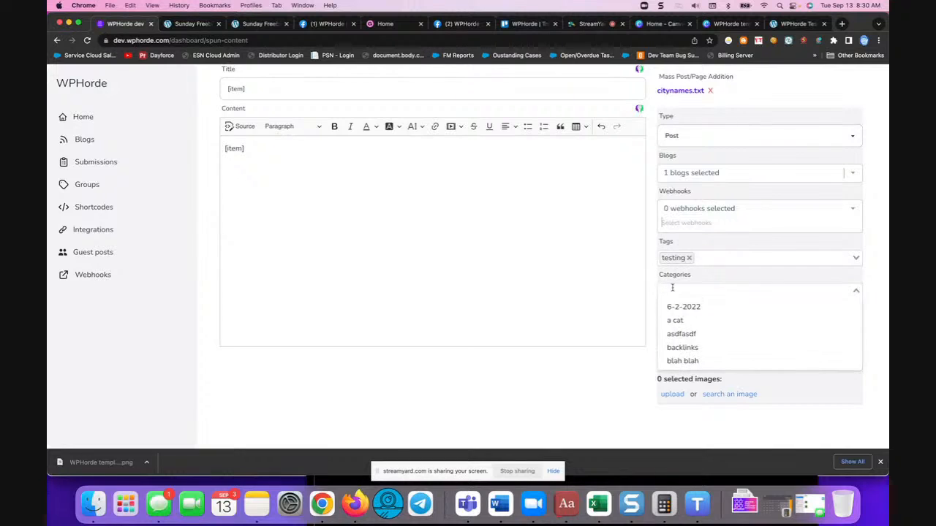
text(testing)
click(673, 308)
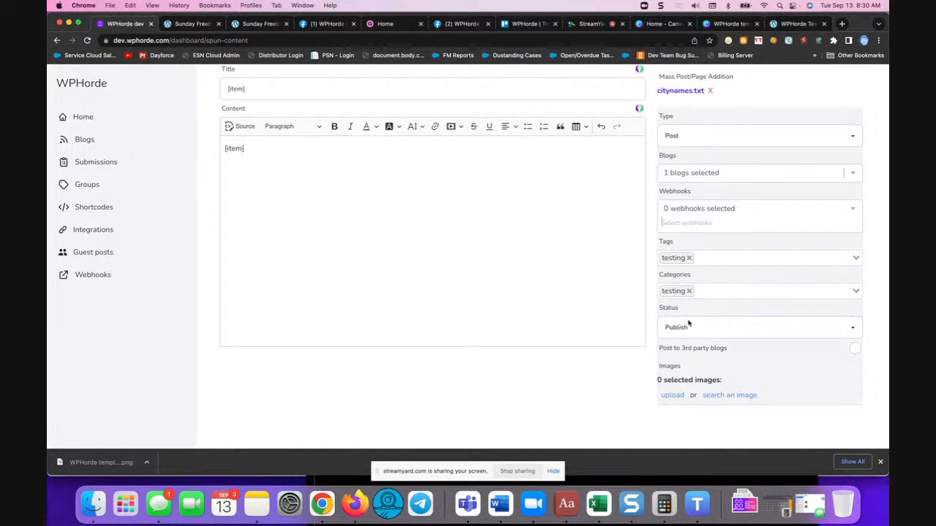
Step: Search for "smile" images for the posts and select four of the results
click(725, 398)
click(401, 161)
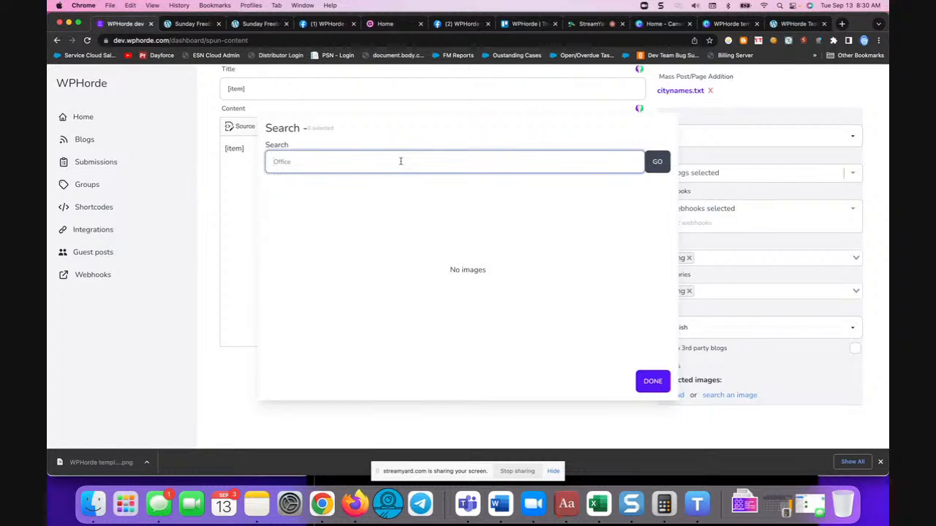
text(smile)
click(657, 161)
click(316, 210)
click(395, 215)
click(458, 215)
click(445, 284)
Step: Search for "Jefferson City Missouri" images, add five of them to the selection and finish the image choice
drag(328, 163, 225, 156)
text(Jeff)
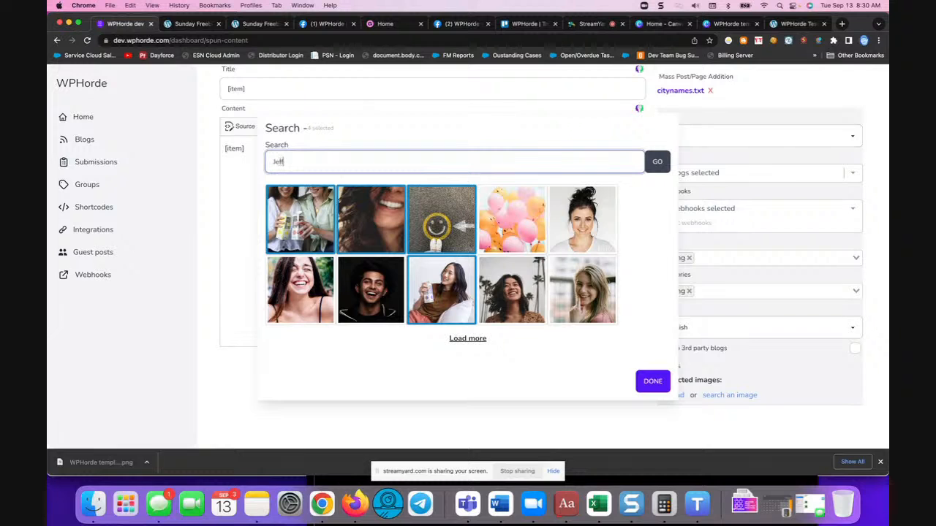
text(erson City Missouri)
click(657, 161)
click(302, 223)
click(360, 309)
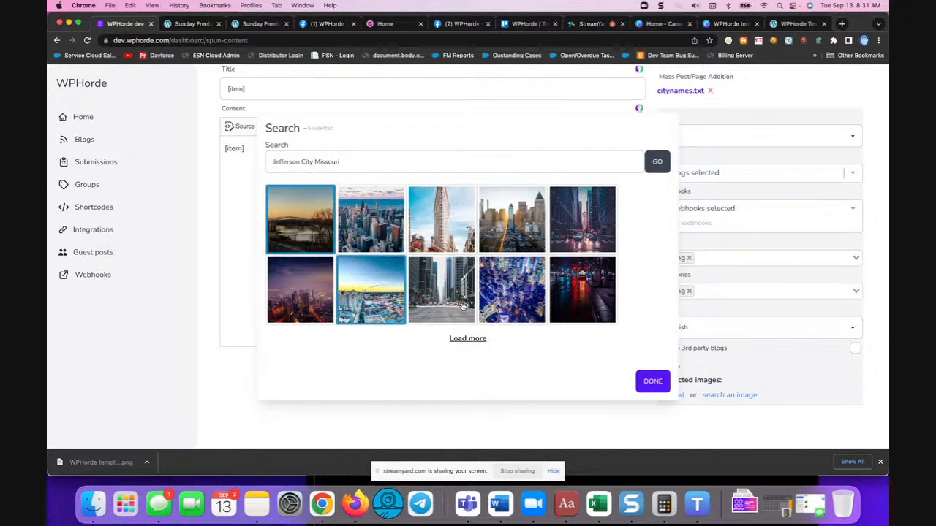
click(437, 204)
click(581, 232)
click(574, 298)
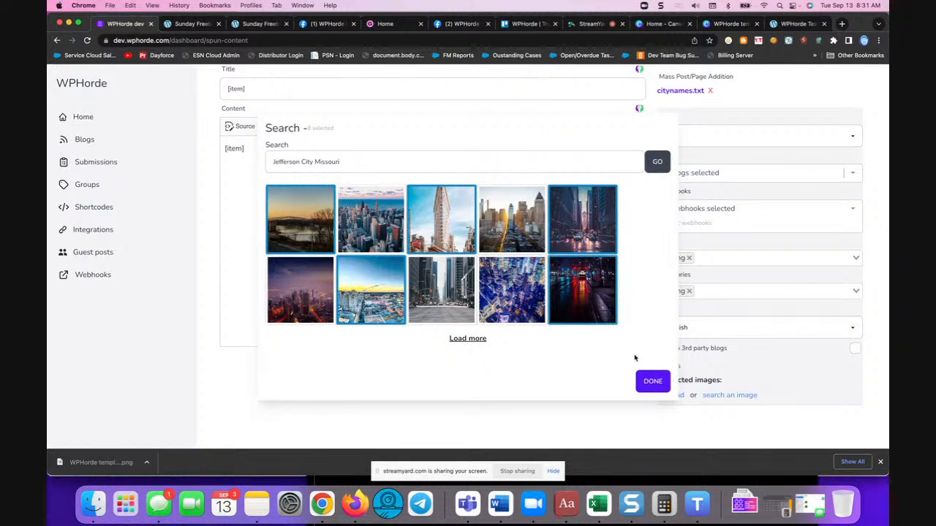
click(651, 379)
Step: Start the mass posting of the city names and return to the WPHorde page to follow its progress
scroll(795, 354, up, 2)
scroll(796, 353, down, 2)
scroll(796, 354, up, 2)
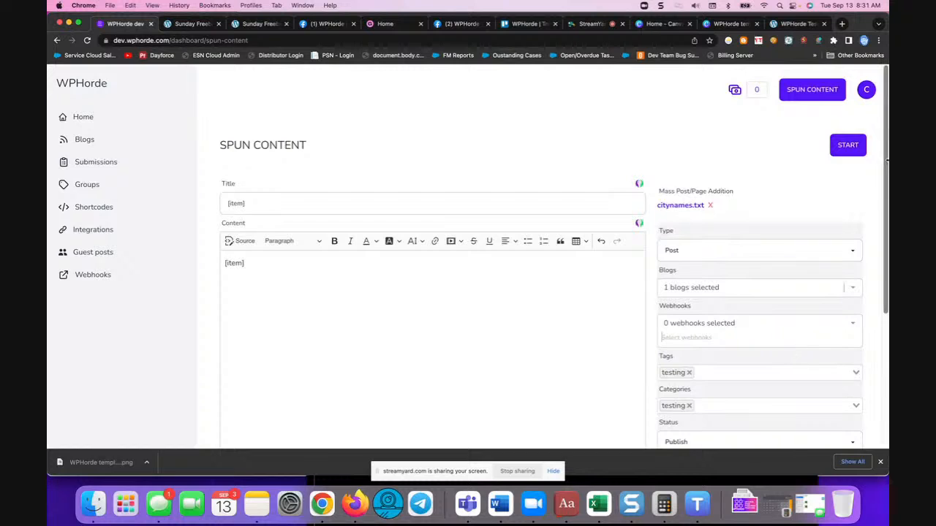
click(847, 145)
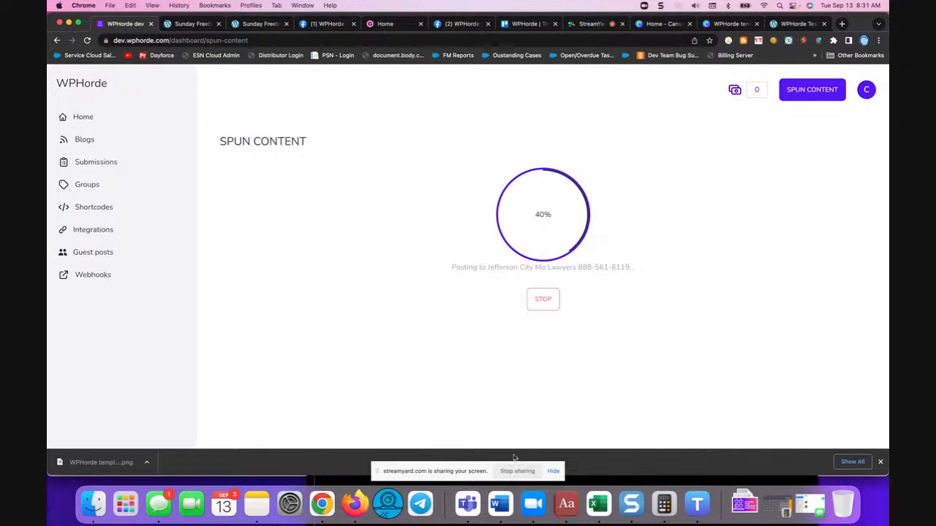
click(514, 471)
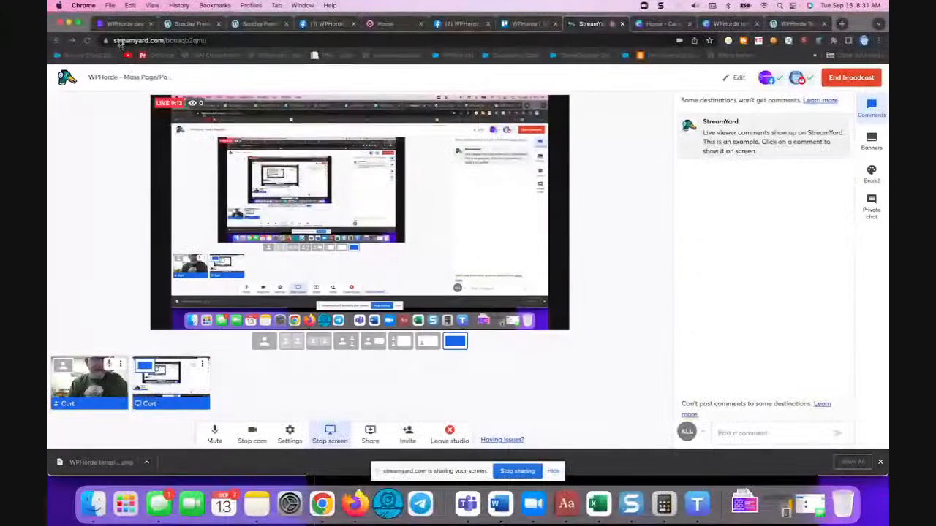
click(121, 23)
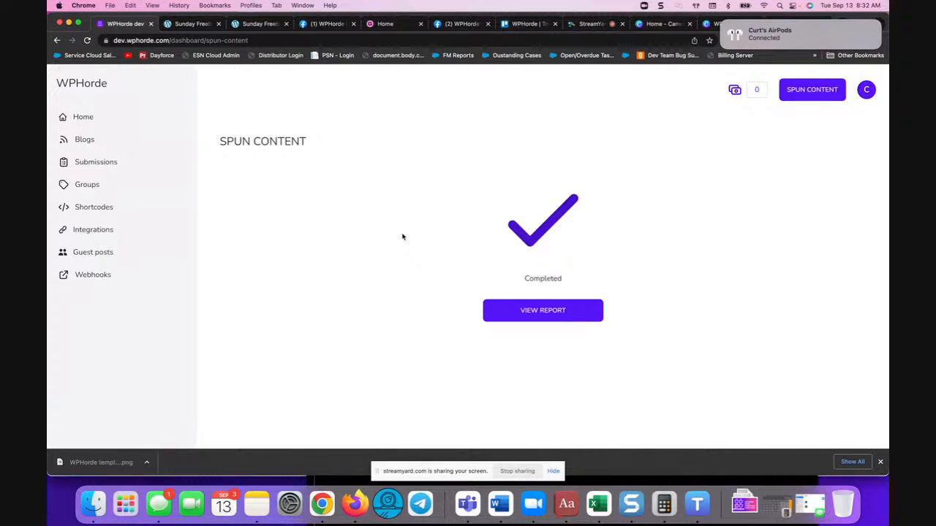
Step: Open the submission report and look through the full list of published city post URLs
click(533, 310)
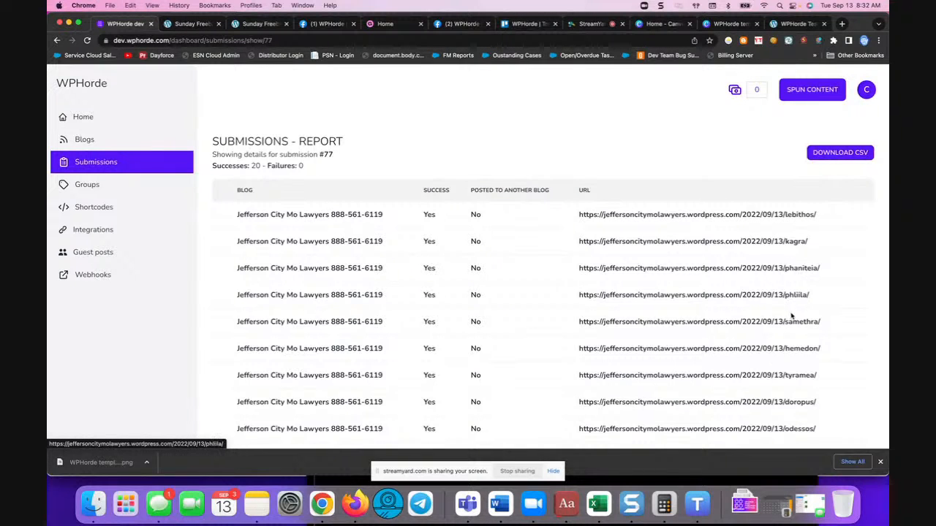
scroll(791, 316, down, 8)
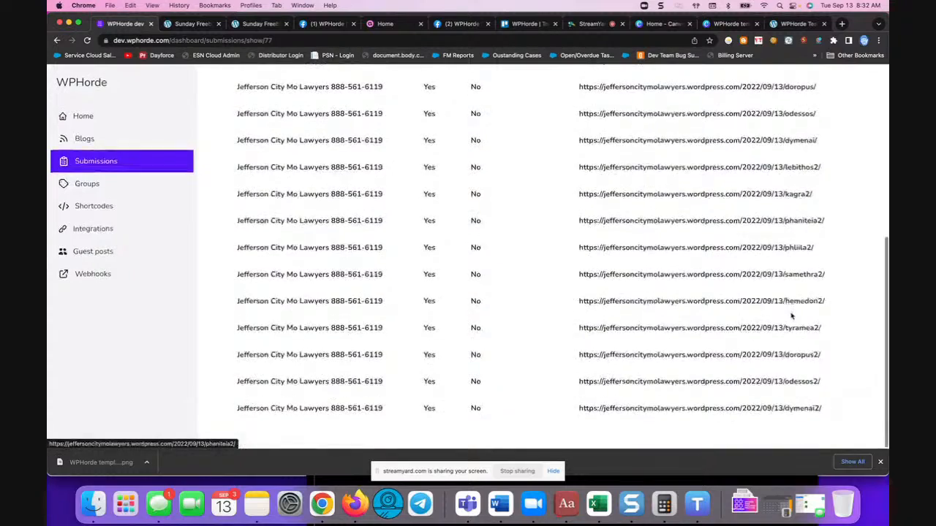
scroll(752, 292, up, 8)
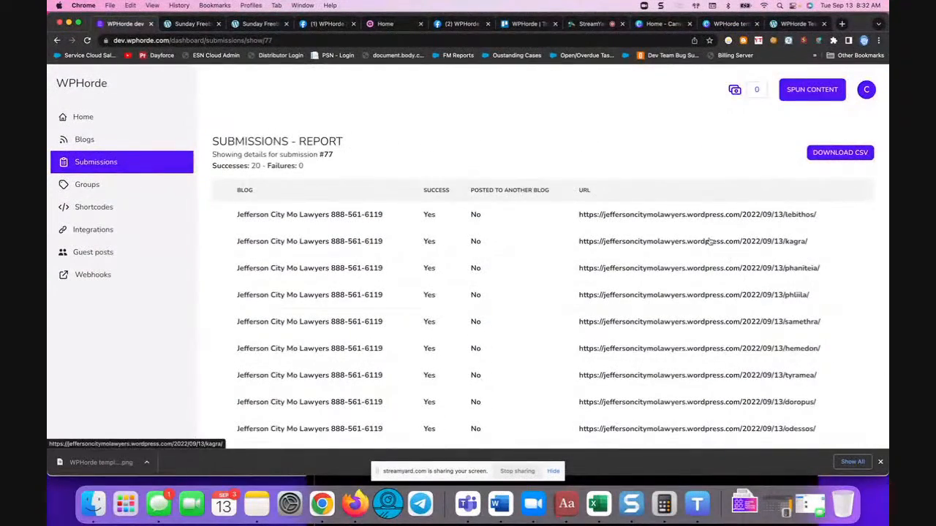
Step: Open the published Kagra post from the report and check its title, tag, image and body text
click(648, 242)
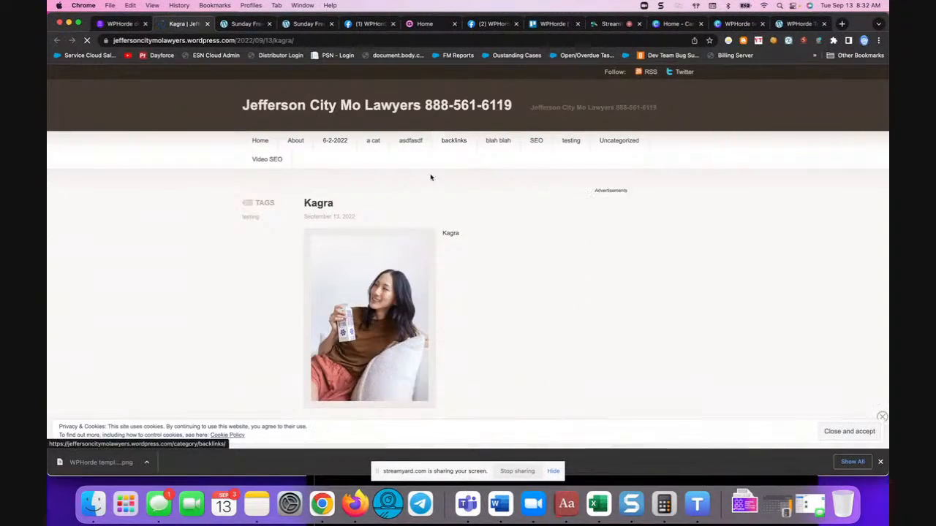
scroll(278, 244, down, 3)
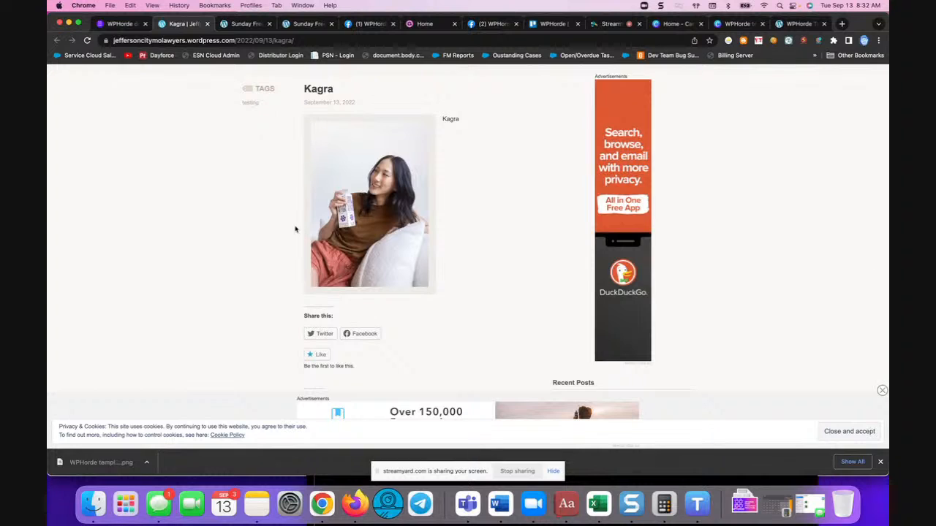
double_click(459, 121)
Step: Return to the WPHorde dashboard, open a new spun content form and load yp2.csv for mass posting
click(122, 24)
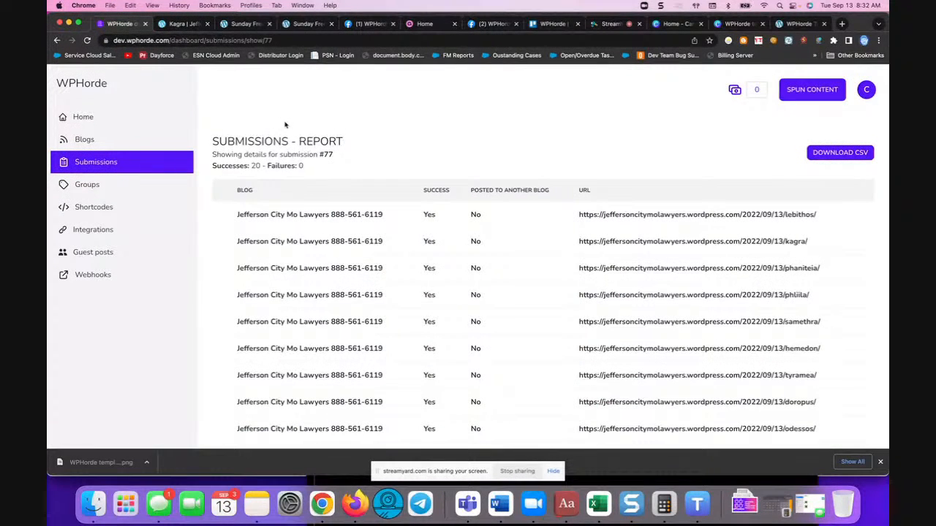
click(805, 96)
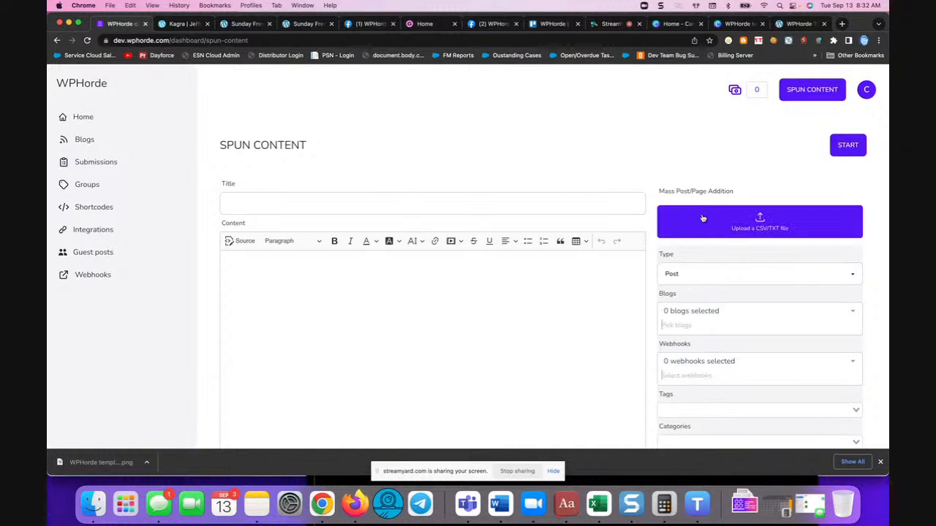
click(716, 219)
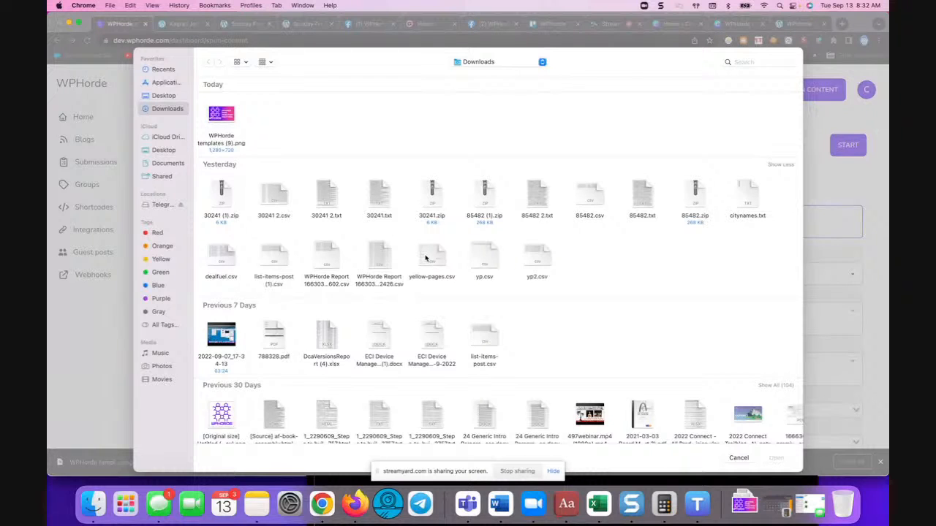
double_click(538, 257)
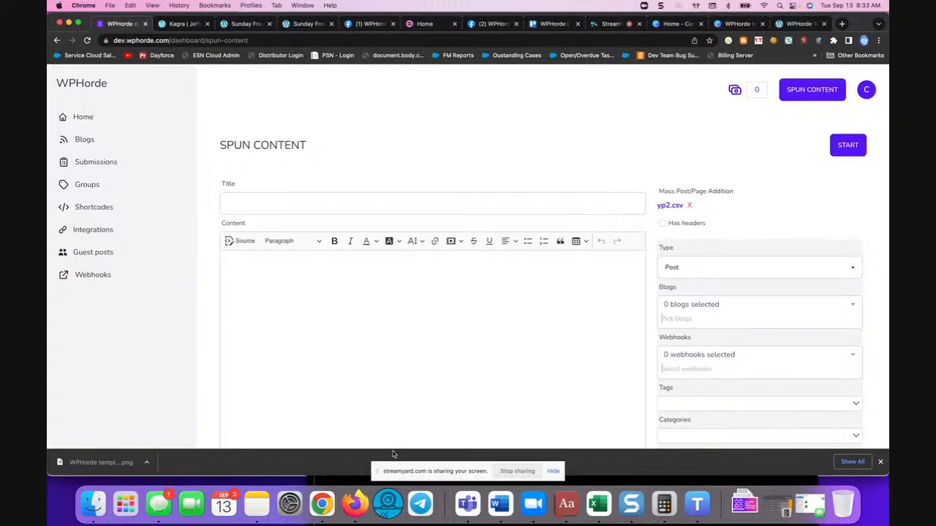
Step: Switch to Finder, locate yp2.csv in the Downloads folder and open it with Microsoft Excel
click(93, 503)
scroll(397, 307, right, 3)
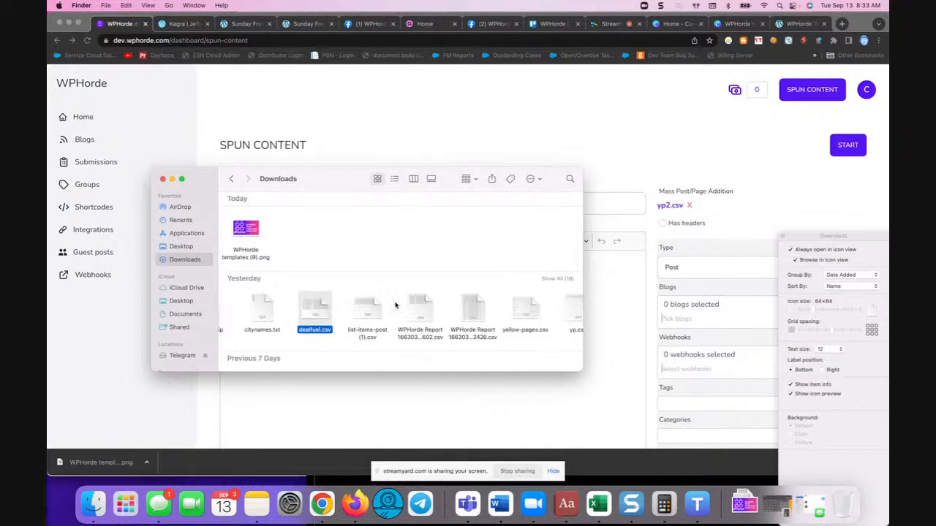
right_click(552, 311)
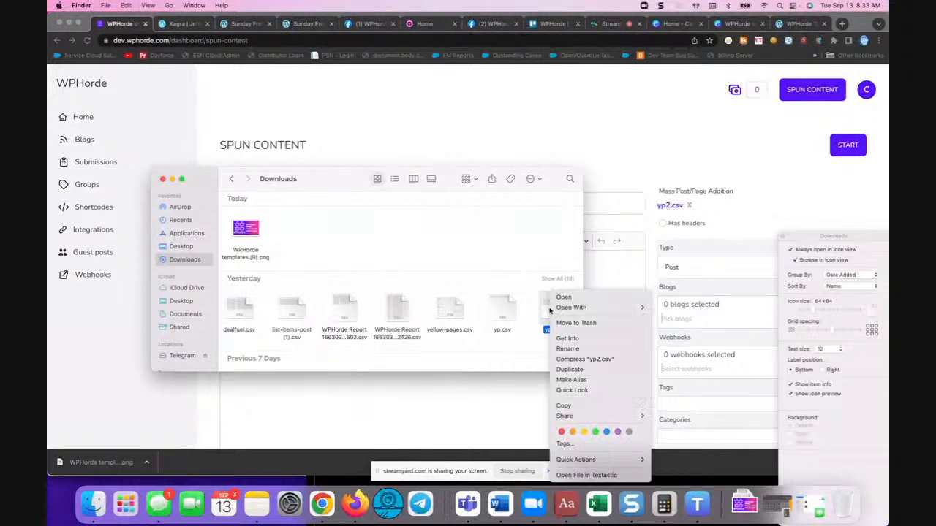
mouse_move(582, 308)
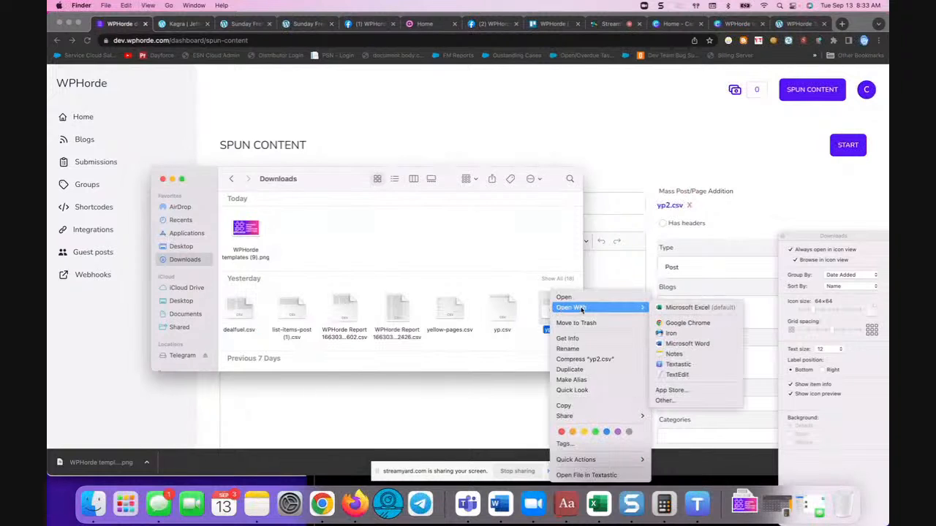
click(670, 307)
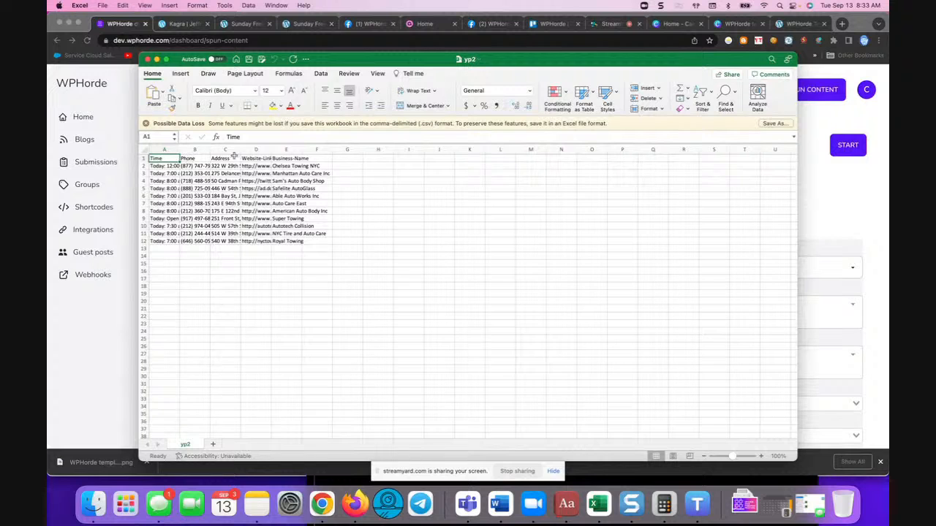
Step: Autofit the Business-Name, Website-Link, Address and Phone columns of yp2 to their contents
double_click(301, 151)
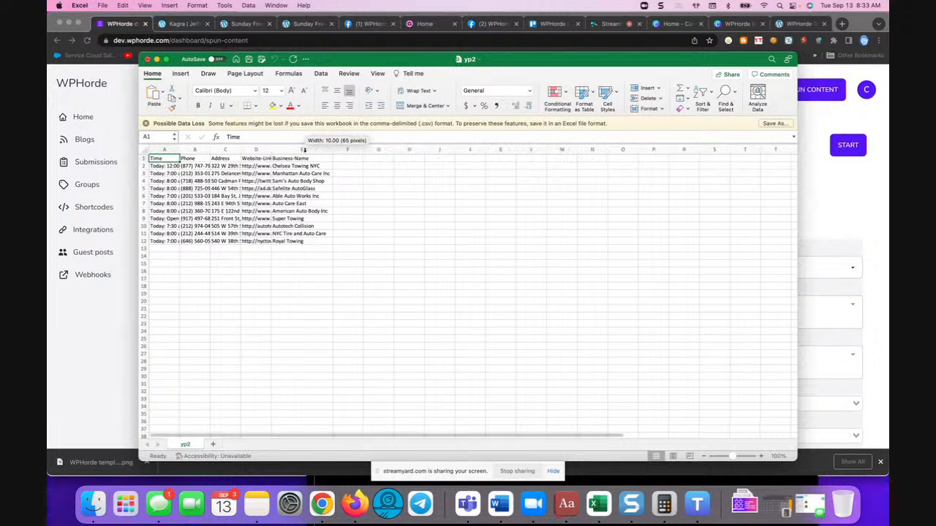
double_click(271, 149)
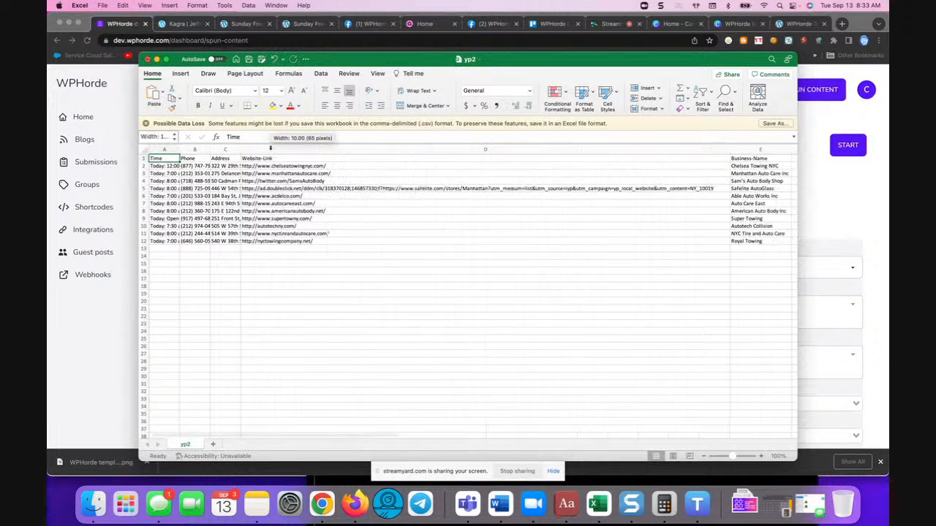
double_click(241, 150)
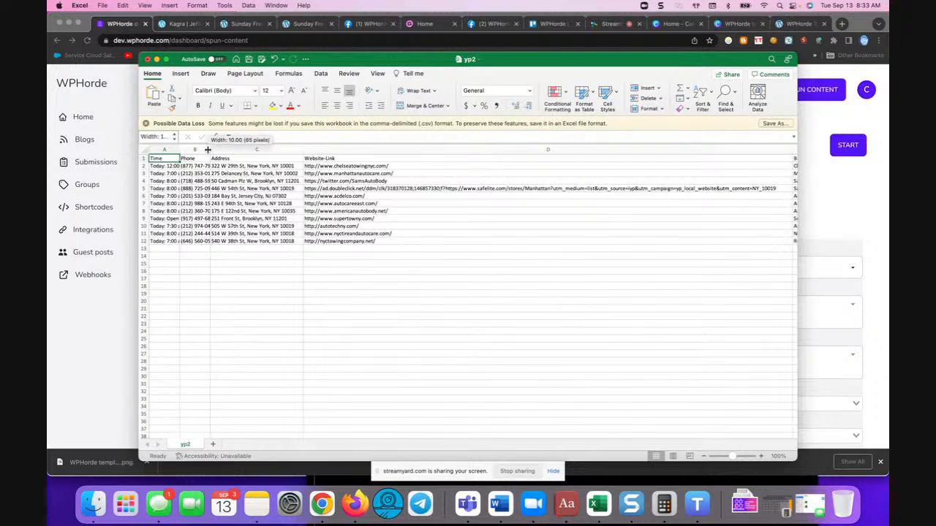
double_click(209, 149)
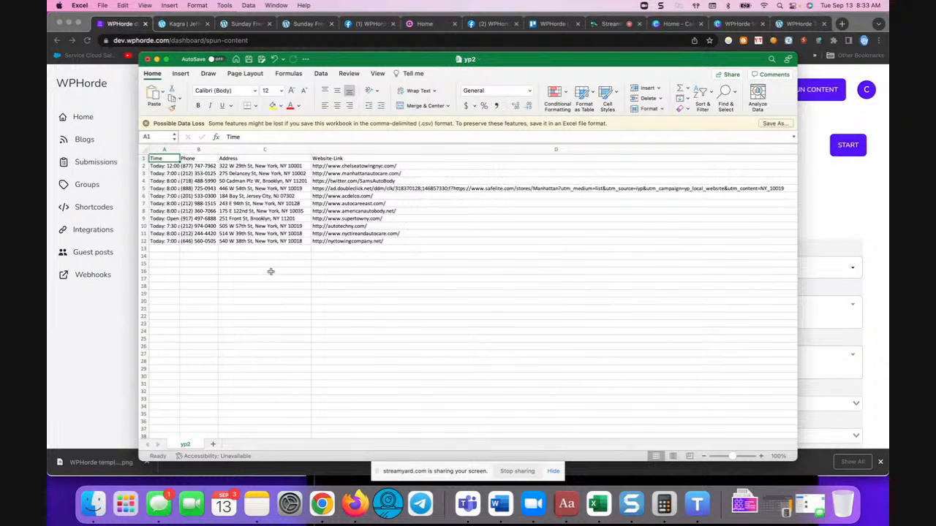
Step: Review the columns of the yp2 spreadsheet from Time through Business-Name and the order they come in
scroll(322, 266, right, 10)
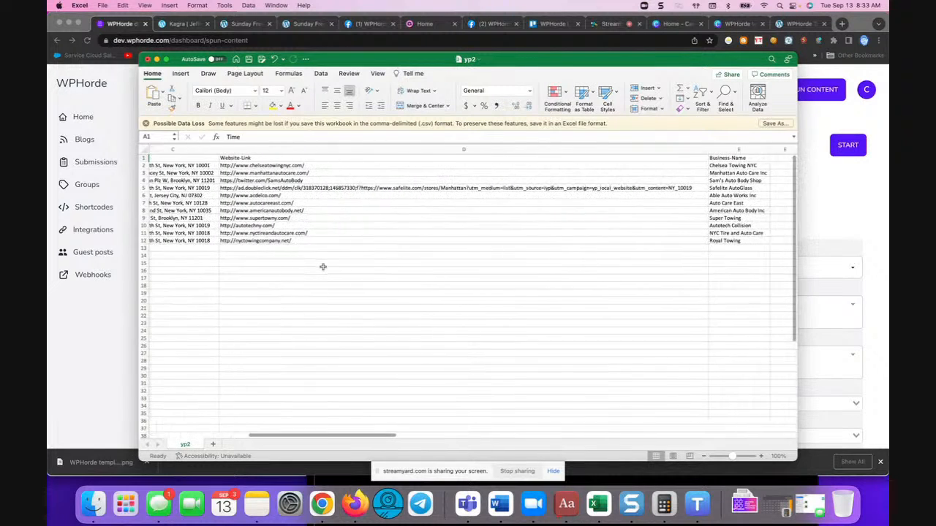
scroll(323, 267, left, 10)
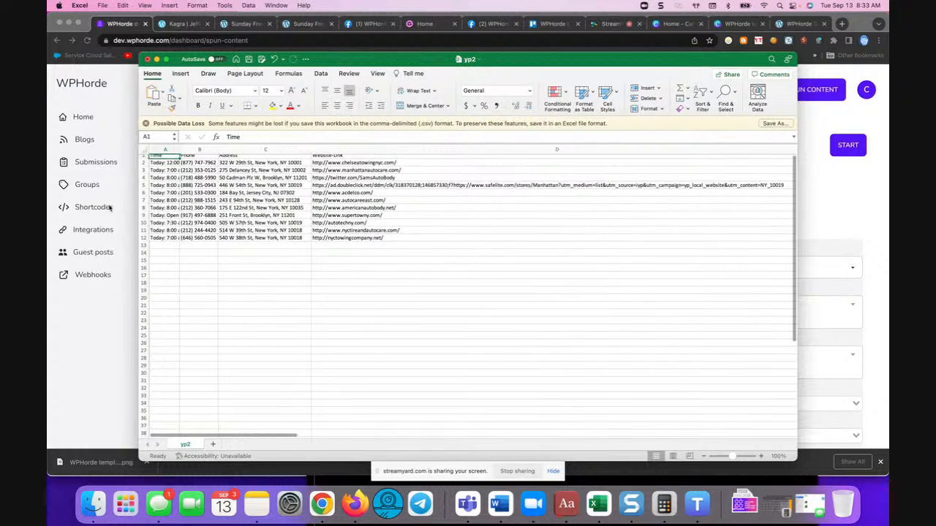
scroll(206, 243, up, 1)
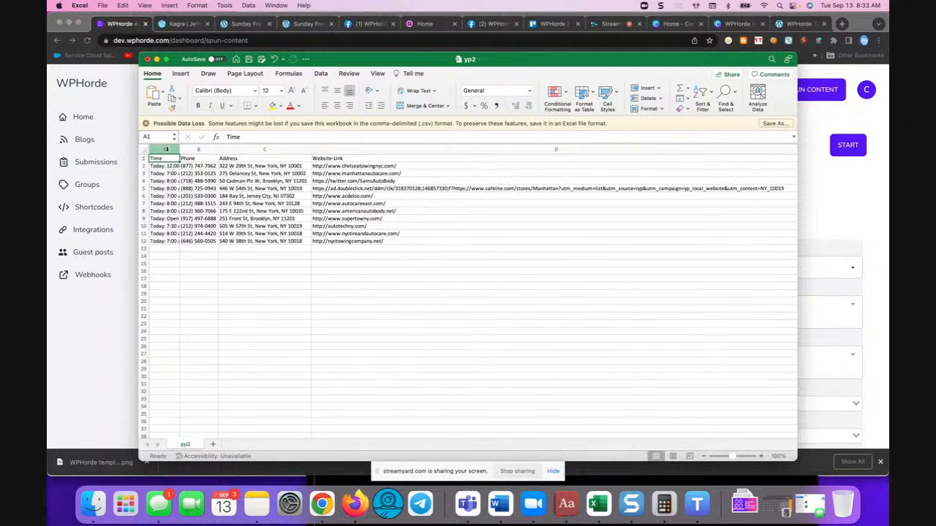
click(199, 148)
scroll(515, 207, right, 5)
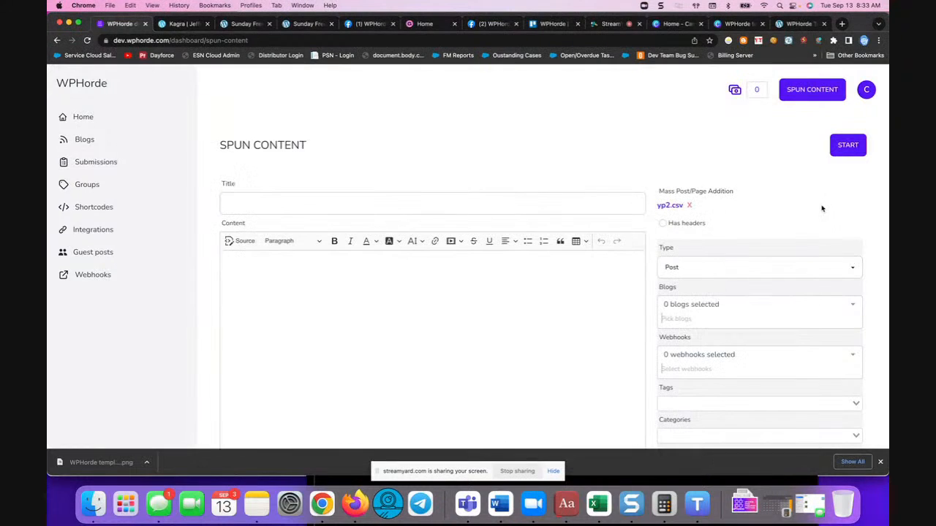
Step: Switch back to the WPHorde spun content form in Chrome and set the title to [item-1]
click(820, 207)
click(380, 198)
text([i)
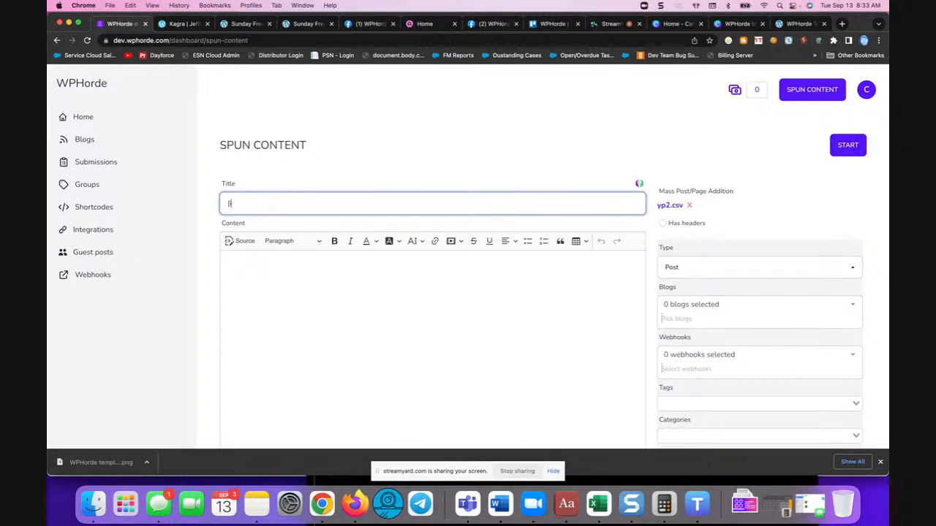
text(ettem-1)
Step: Copy the [item-1] placeholder from the title and paste it into the content on five separate lines
drag(266, 203, 223, 203)
key(super+c)
click(244, 275)
key(super+v)
key(Return)
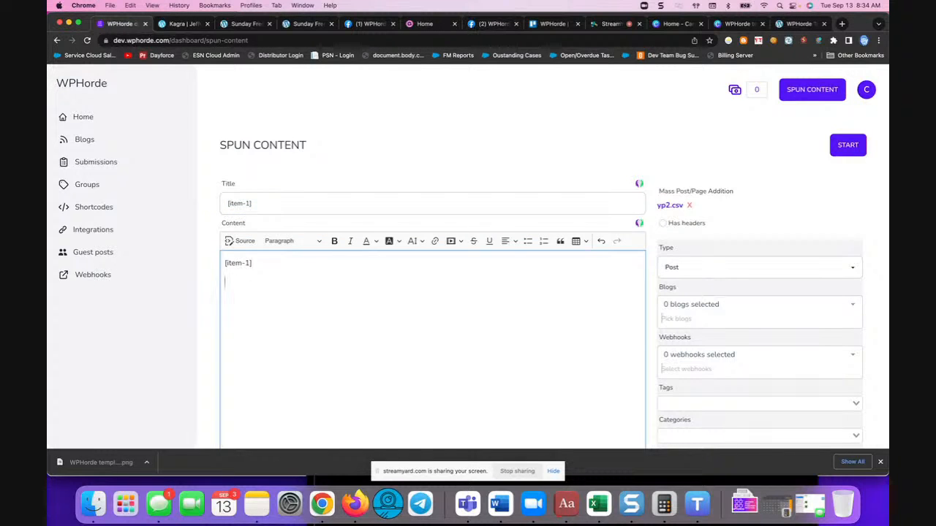
key(super+v)
key(Return)
key(super+v)
key(Return)
key(super+v)
key(Return)
key(super+v)
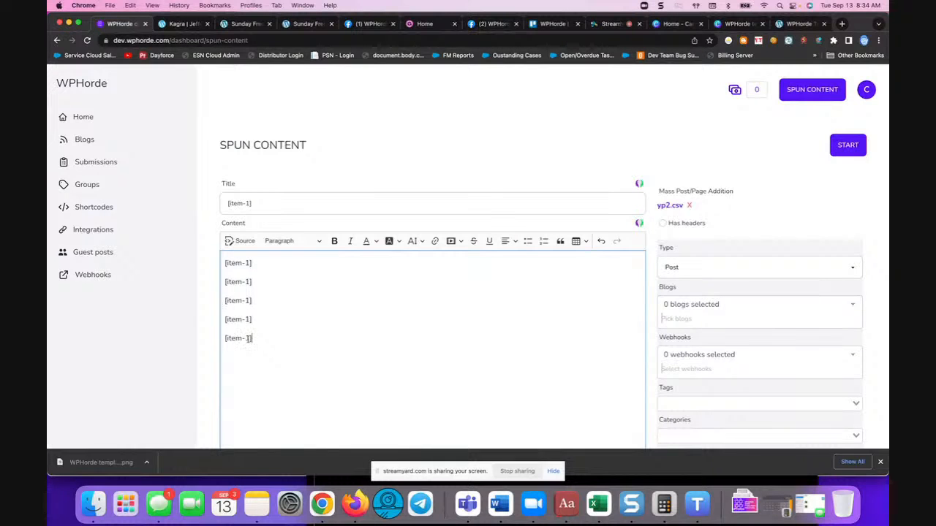
Step: Renumber the second to fifth placeholders in the content as [item-2], [item-3], [item-4] and [item-5]
text(5)
double_click(249, 320)
text(4)
double_click(248, 300)
text(3)
double_click(248, 281)
text(2)
Step: Keep the type as Post and select WPHorde Testing Grounds - As Editor as the target blog
click(700, 277)
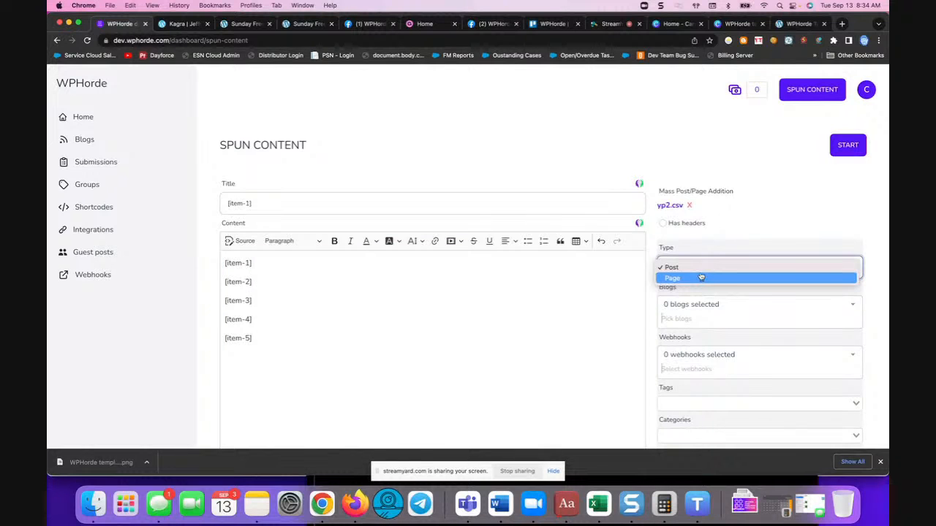
click(700, 268)
click(697, 305)
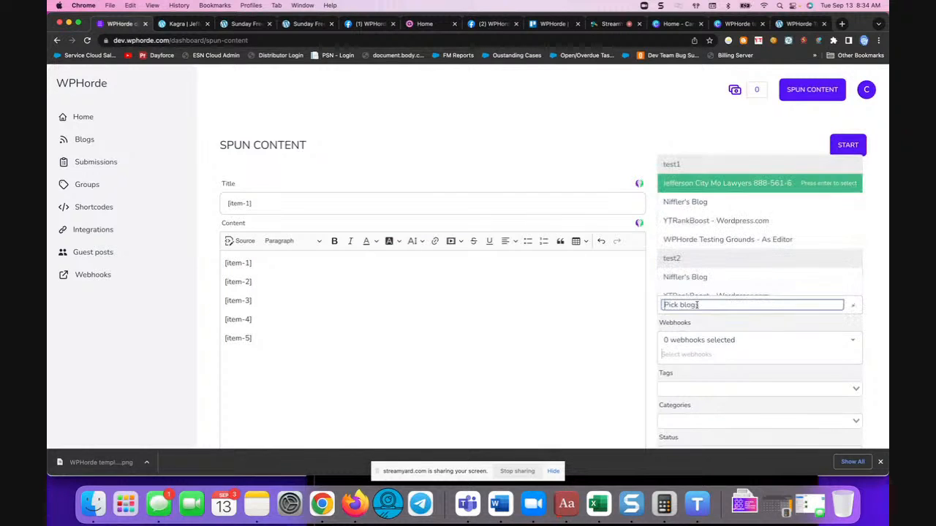
click(690, 240)
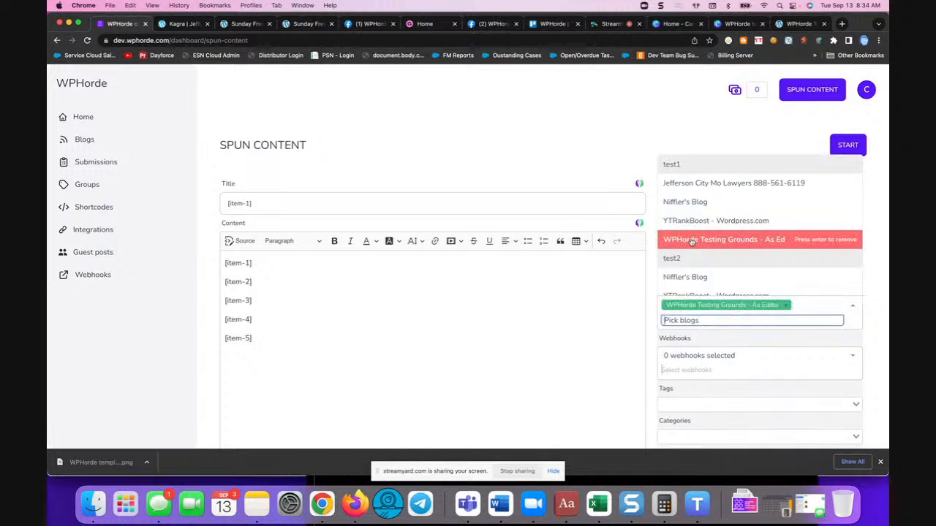
click(650, 250)
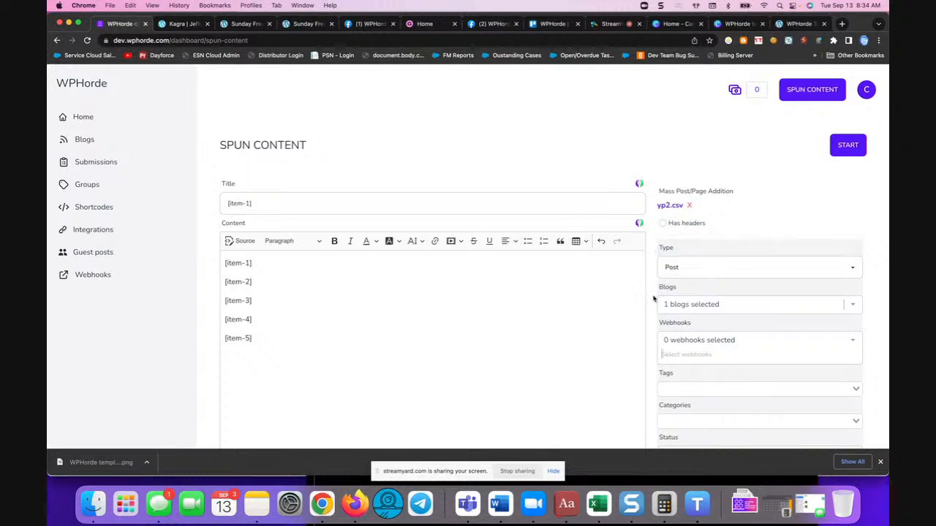
Step: Open the image search and look for St. Louis Missouri, shortening the query to St. Louis
scroll(652, 296, down, 4)
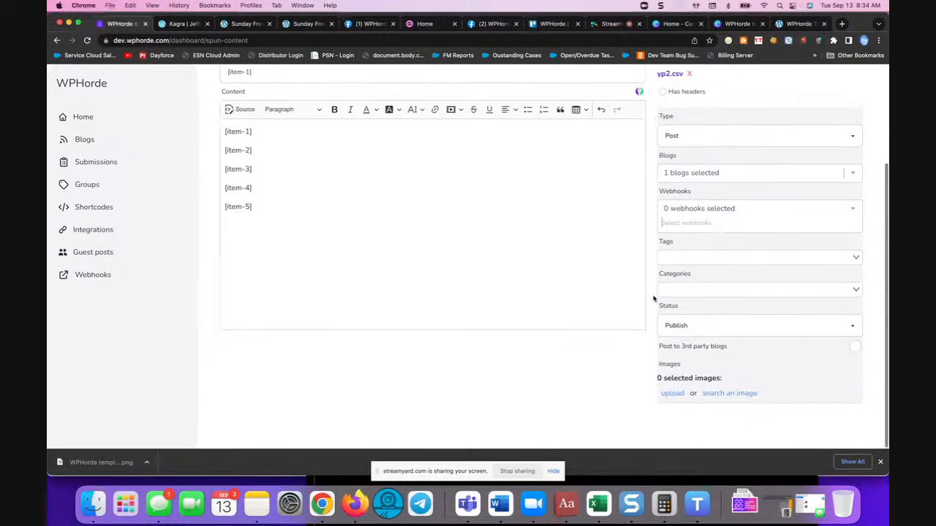
click(726, 395)
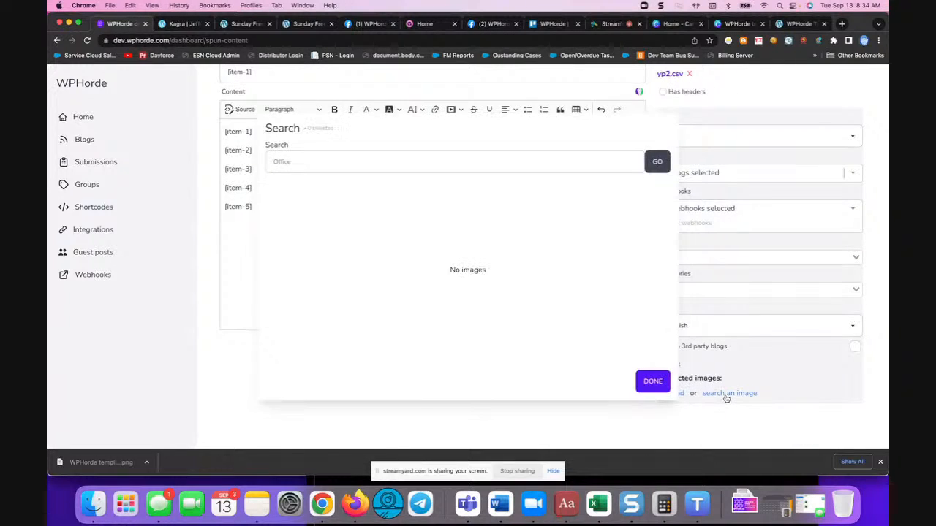
click(409, 159)
text(St. Lousis Missouri)
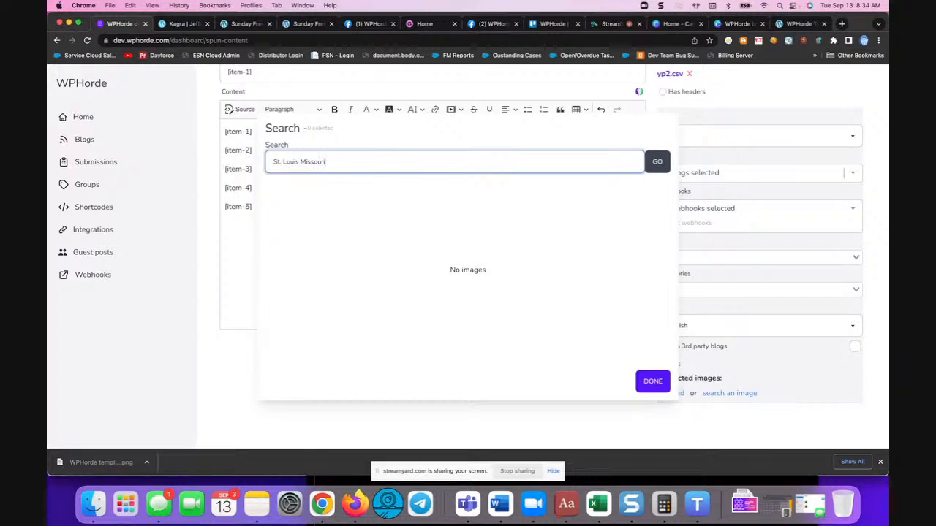
click(657, 162)
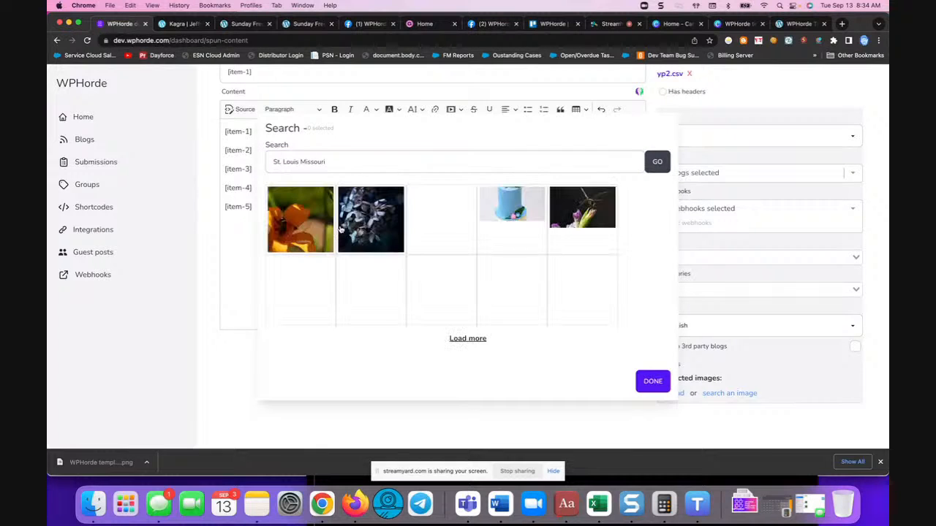
drag(300, 161, 417, 166)
key(BackSpace)
click(657, 164)
Step: Select four image results: the blue upward view, the front view of the arch, the grey close-up and the arch over the park
click(309, 232)
click(294, 302)
click(517, 234)
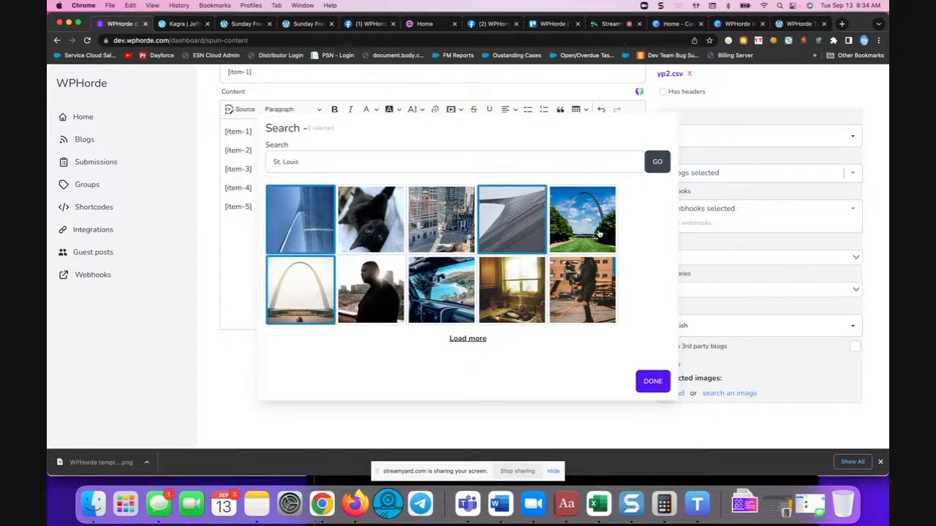
click(592, 231)
Step: Load more results, add the covered walkway, the arch with the flag and the street-lamp image, and finish the image selection
click(468, 338)
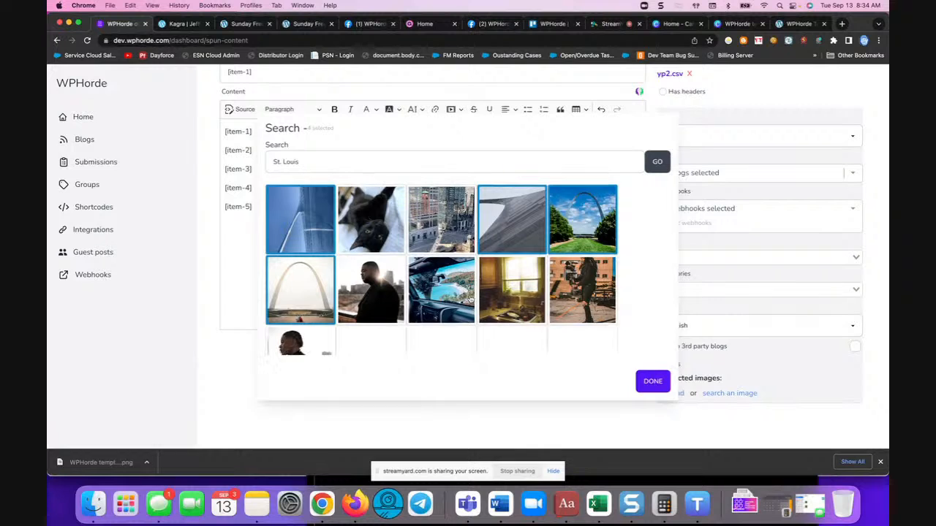
scroll(470, 298, down, 5)
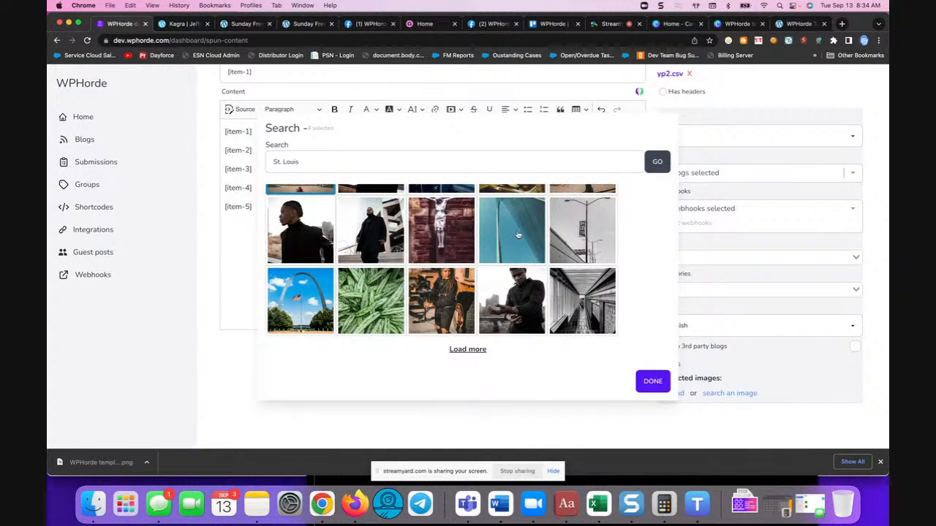
click(584, 310)
click(304, 297)
click(592, 233)
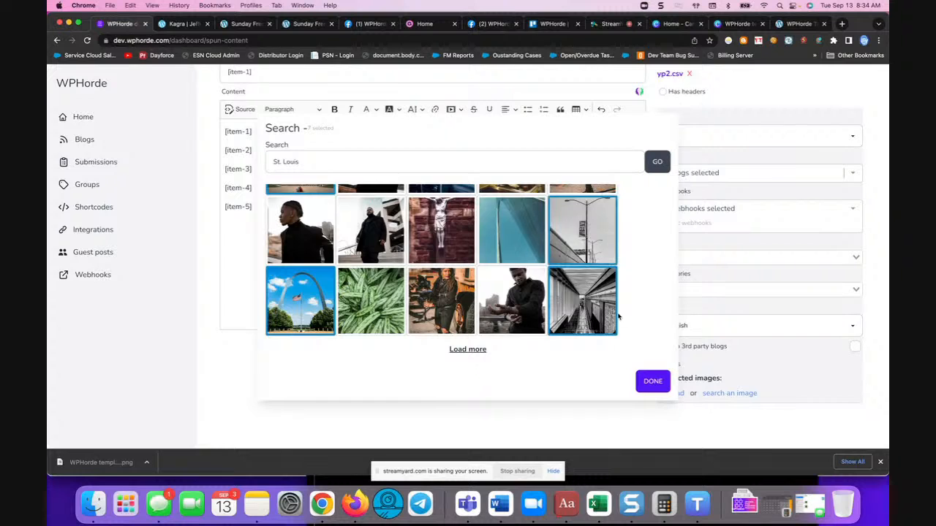
click(651, 382)
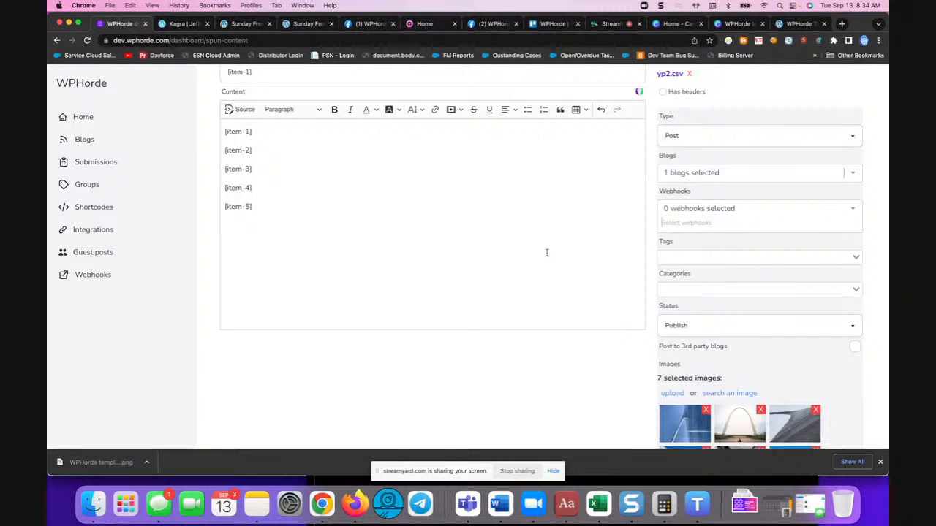
Step: Start the yp2.csv submission and, after checking the StreamYard broadcast, return to WPHorde until the submission report opens
scroll(550, 281, up, 4)
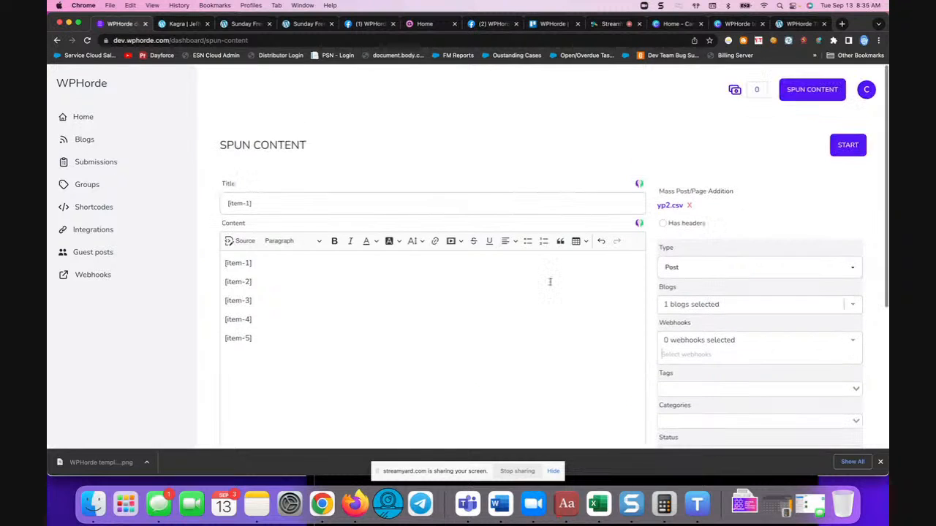
click(845, 147)
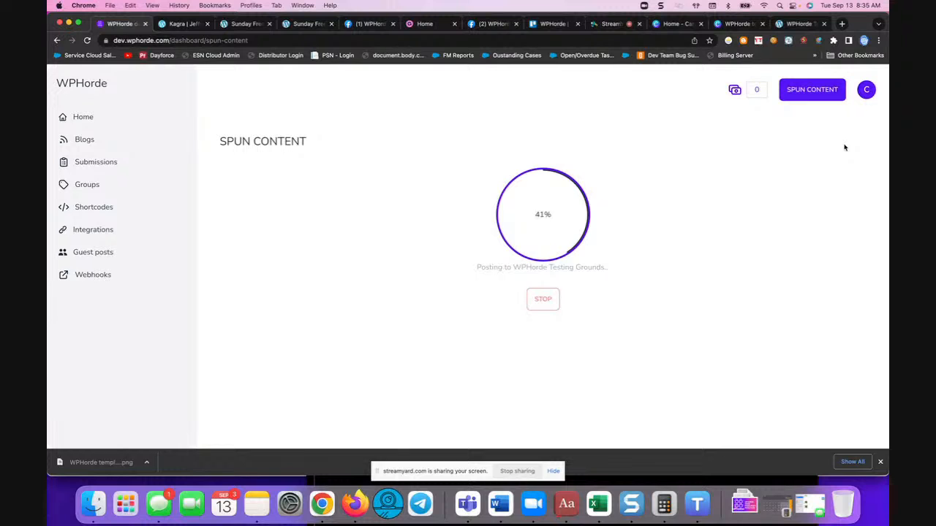
click(608, 26)
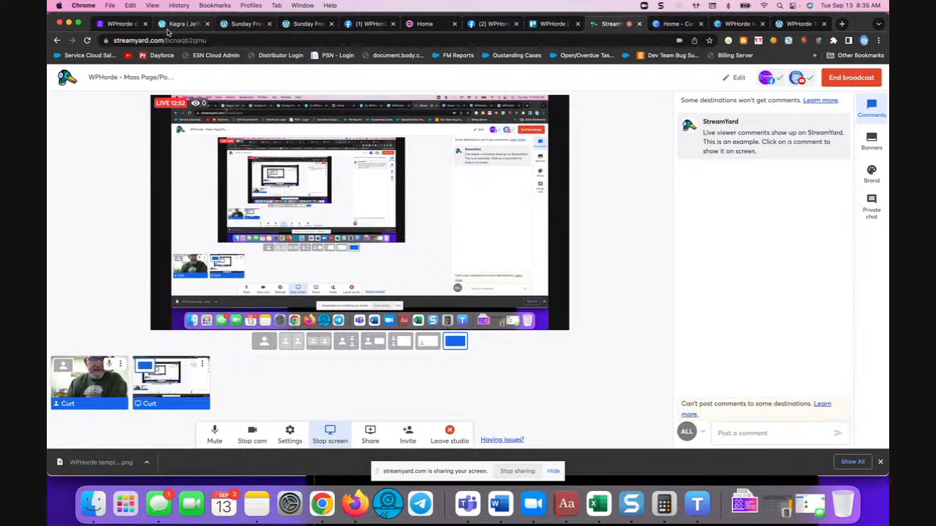
click(125, 28)
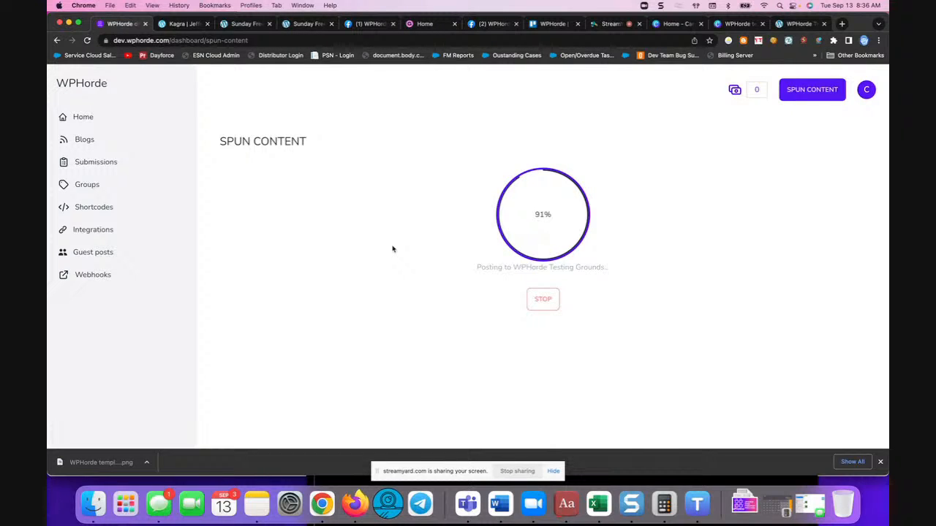
click(567, 311)
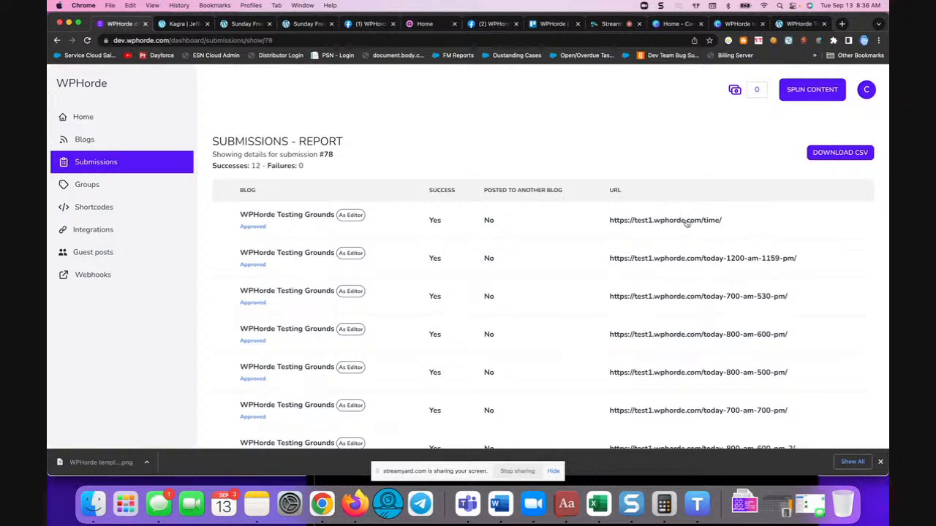
Step: Open the published today-1200-am-1159-pm post from the report and examine its title, image and the five body lines
click(671, 261)
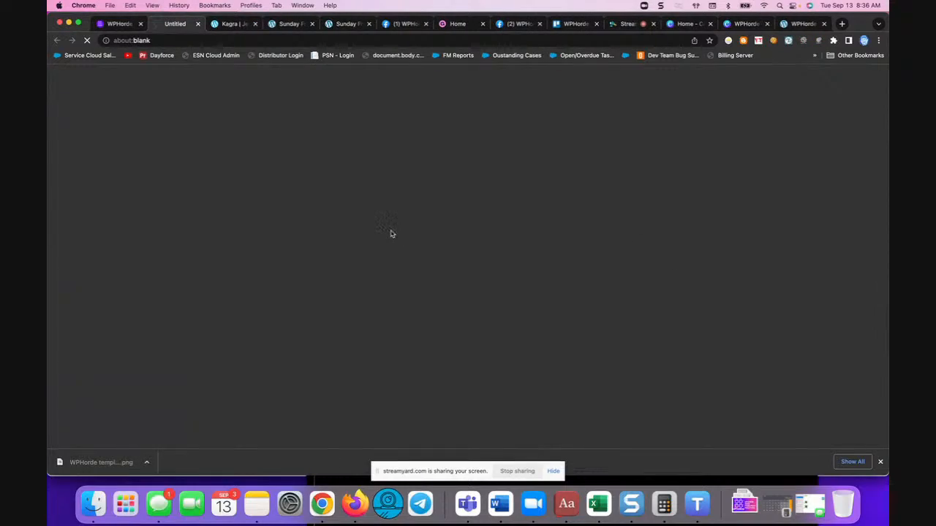
scroll(391, 234, down, 15)
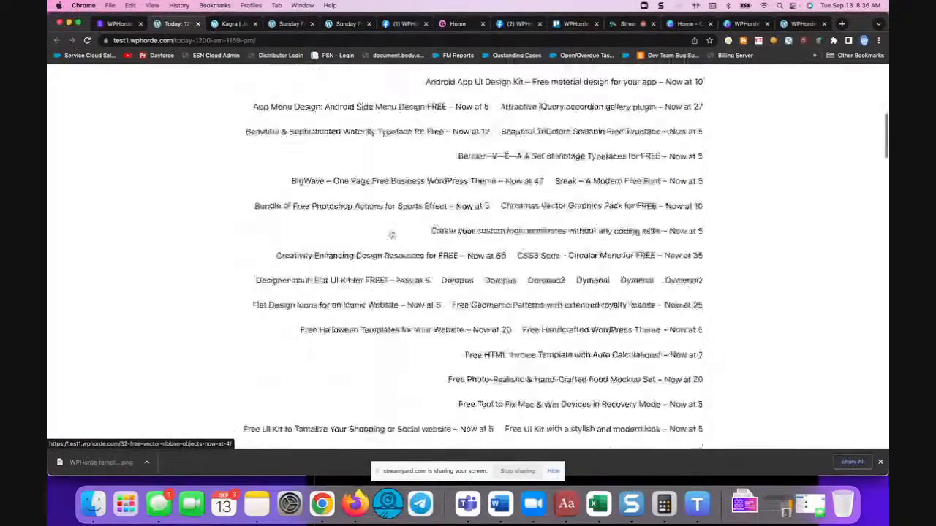
scroll(391, 234, down, 10)
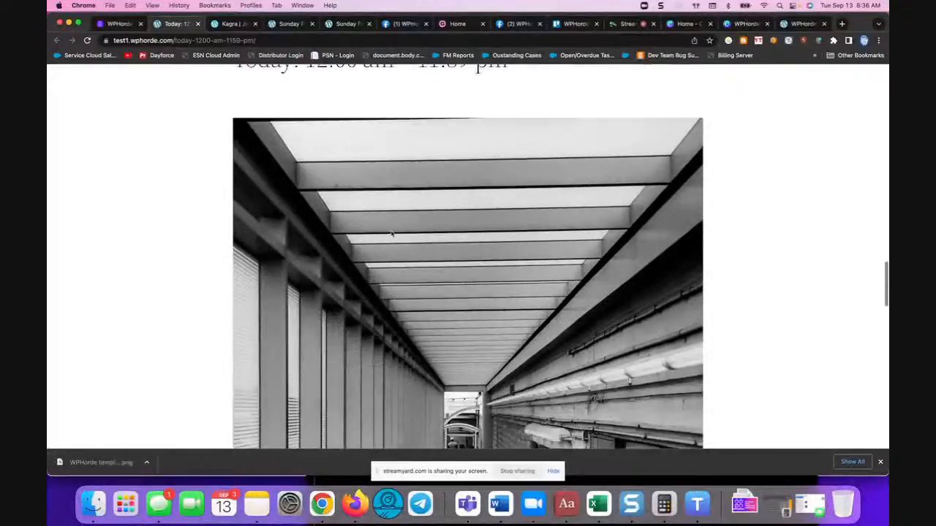
scroll(391, 234, down, 4)
scroll(391, 233, down, 2)
scroll(387, 238, up, 10)
scroll(379, 254, down, 10)
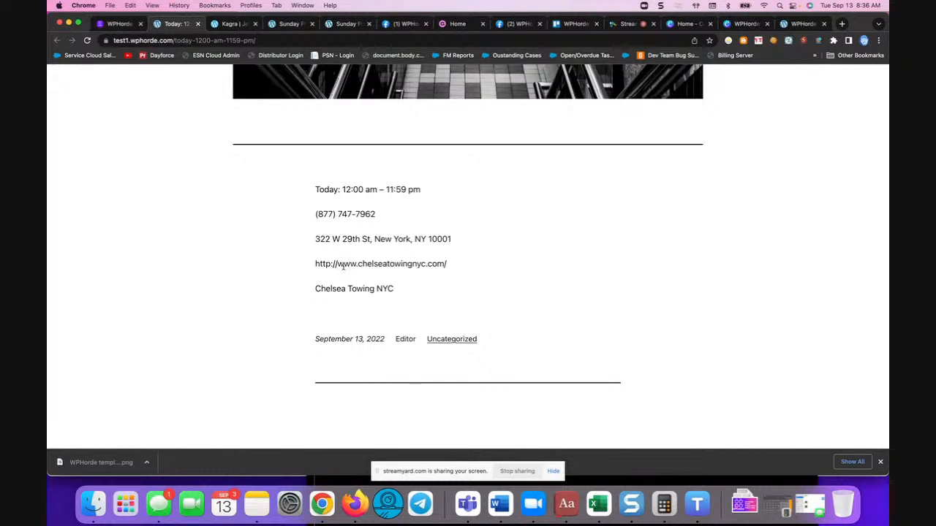
mouse_move(407, 293)
mouse_down()
mouse_move(316, 236)
mouse_move(315, 189)
mouse_move(421, 220)
mouse_move(424, 290)
mouse_up()
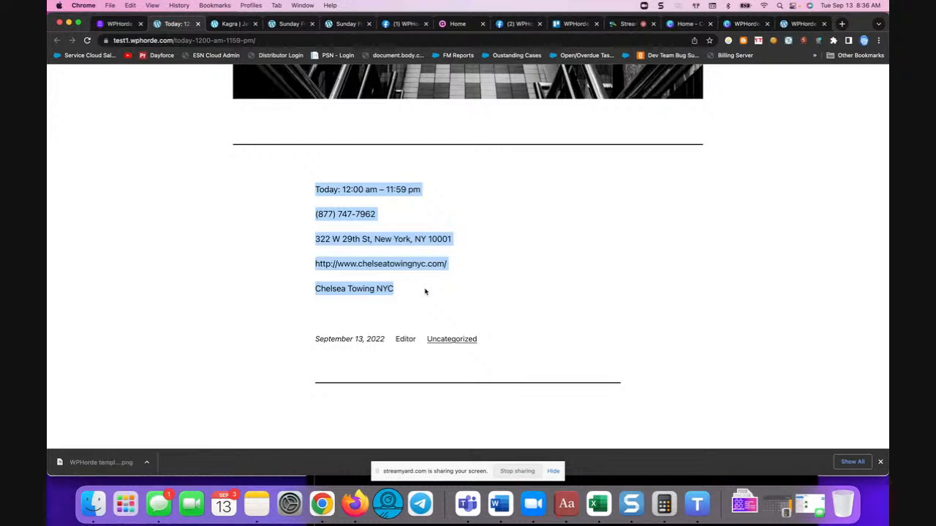
Step: Return to the submission report, open the today-800-am-600-pm post and examine its title, image, body lines and embedded link
click(130, 22)
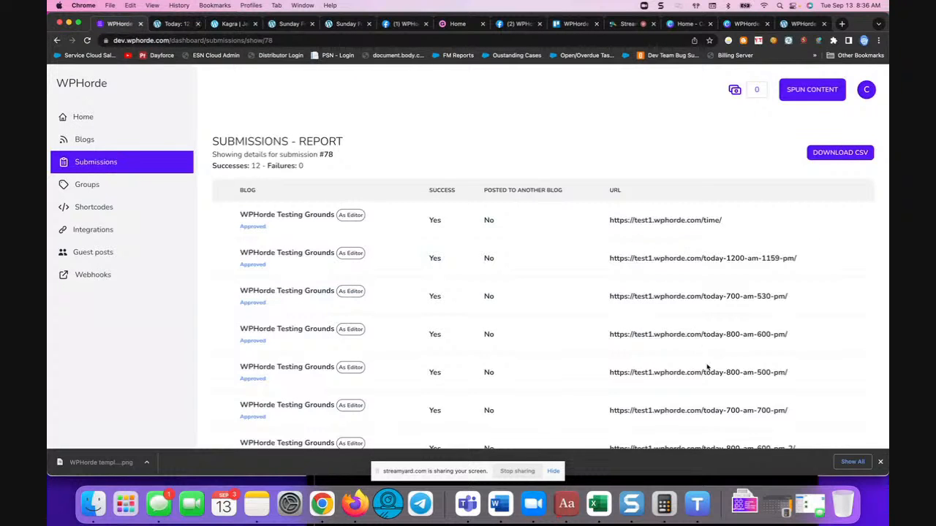
click(698, 335)
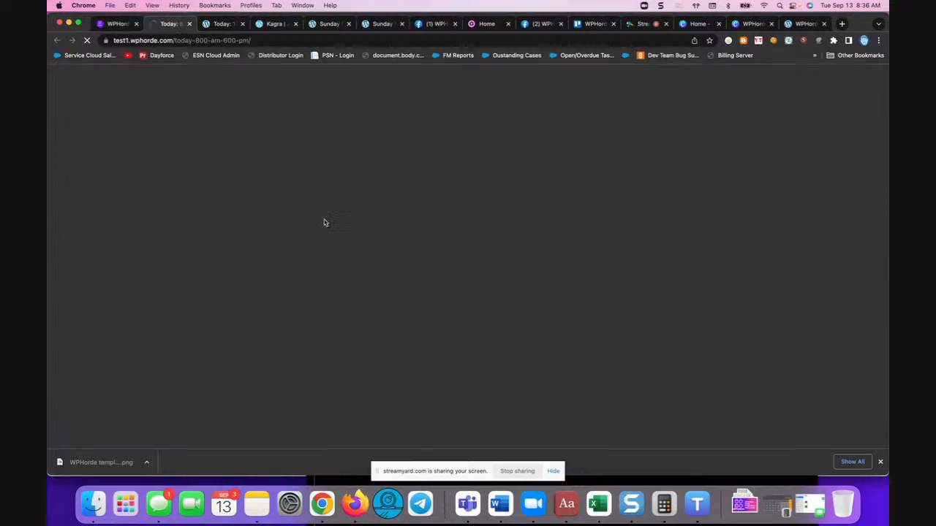
scroll(388, 219, down, 15)
scroll(410, 218, up, 3)
scroll(410, 218, up, 5)
scroll(409, 217, down, 4)
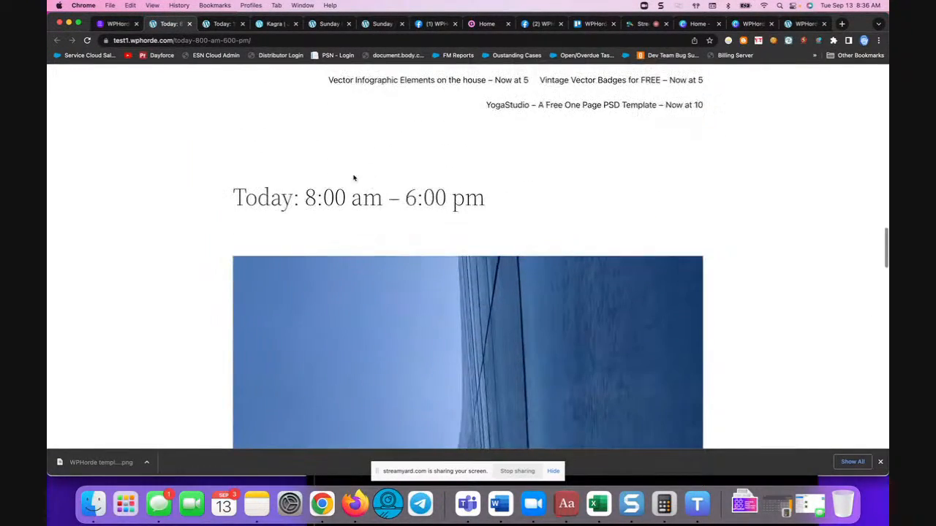
scroll(355, 246, down, 8)
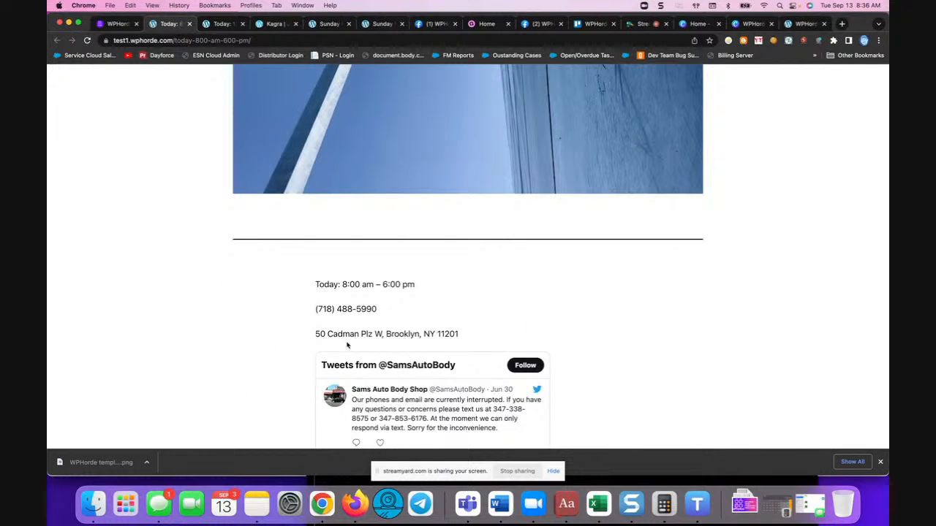
scroll(351, 340, down, 3)
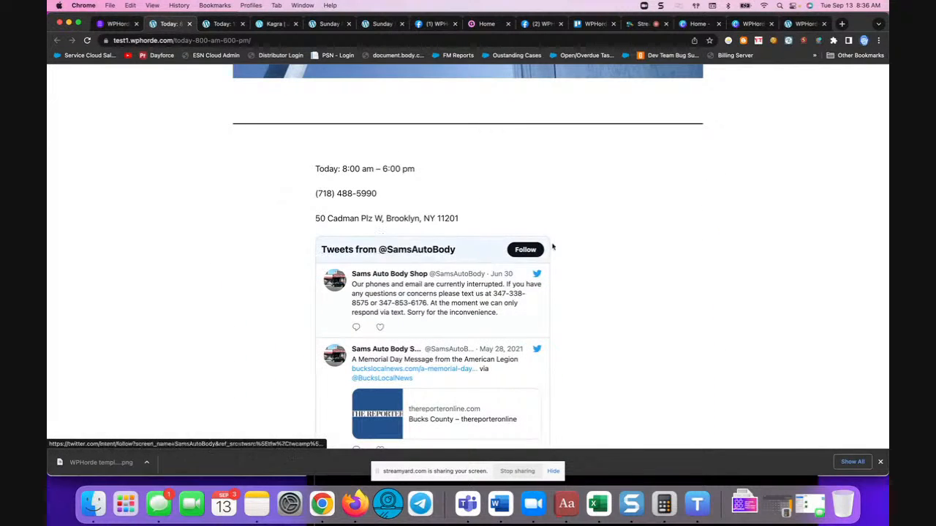
Step: Examine the embedded Twitter feed in the today-800-am-600-pm post and the business name line below it
scroll(583, 276, down, 5)
scroll(583, 276, down, 1)
scroll(584, 276, up, 6)
scroll(584, 276, down, 6)
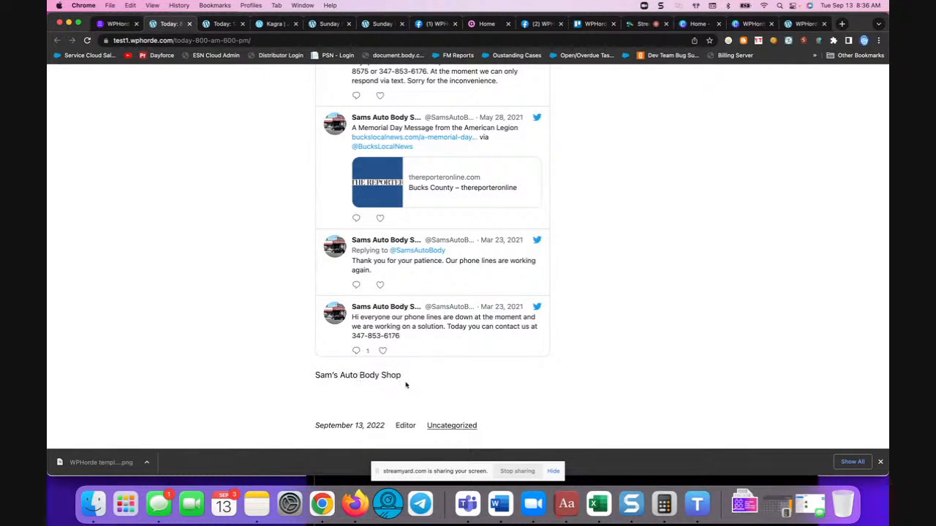
drag(403, 380, 264, 380)
scroll(290, 226, up, 5)
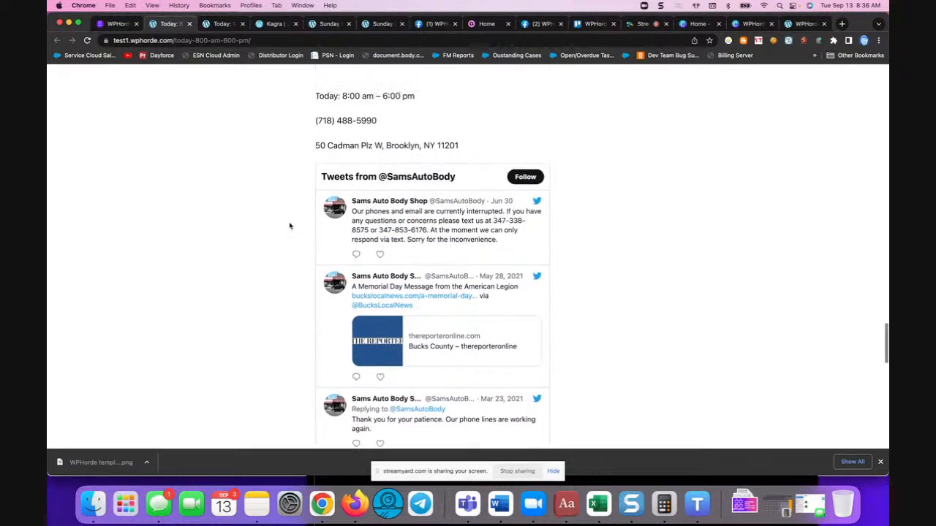
Step: Open the today-800-am-500-pm post from the submission report, examine its title, arch image and body lines, and return to the report
click(116, 24)
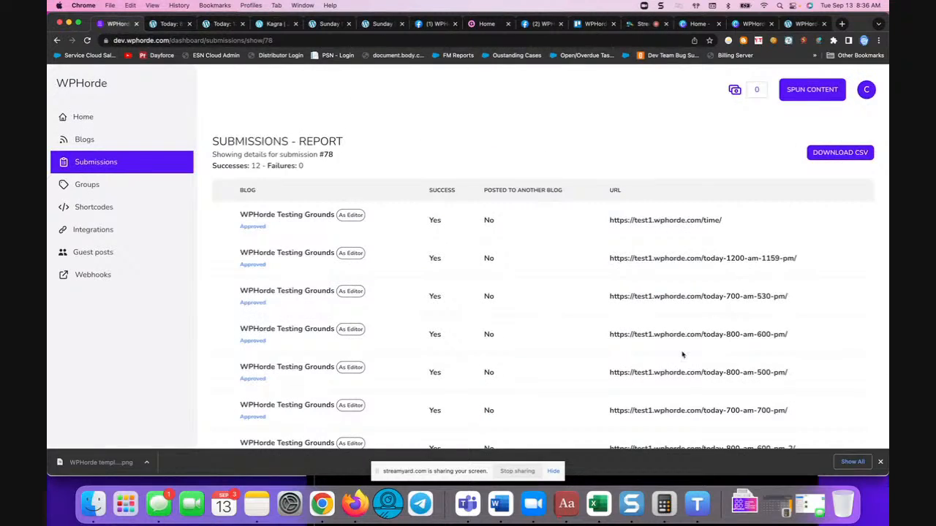
click(683, 372)
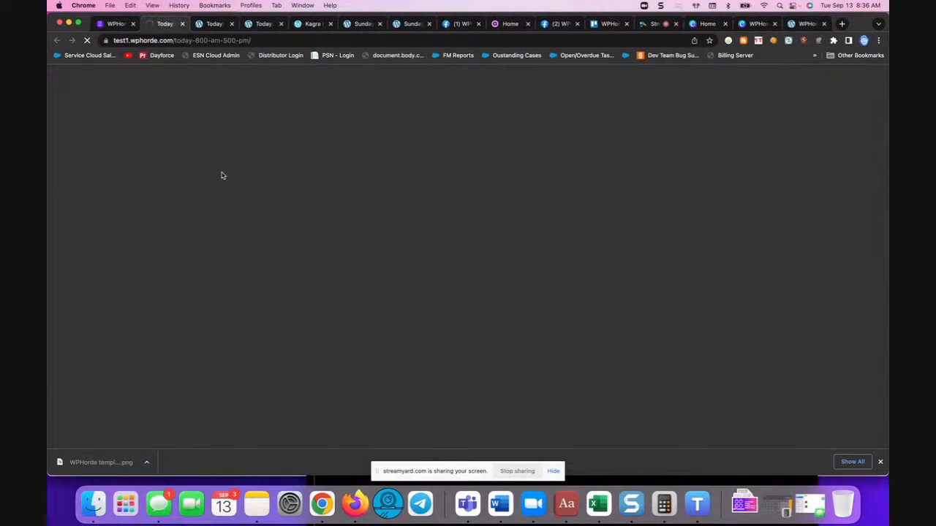
scroll(313, 270, down, 20)
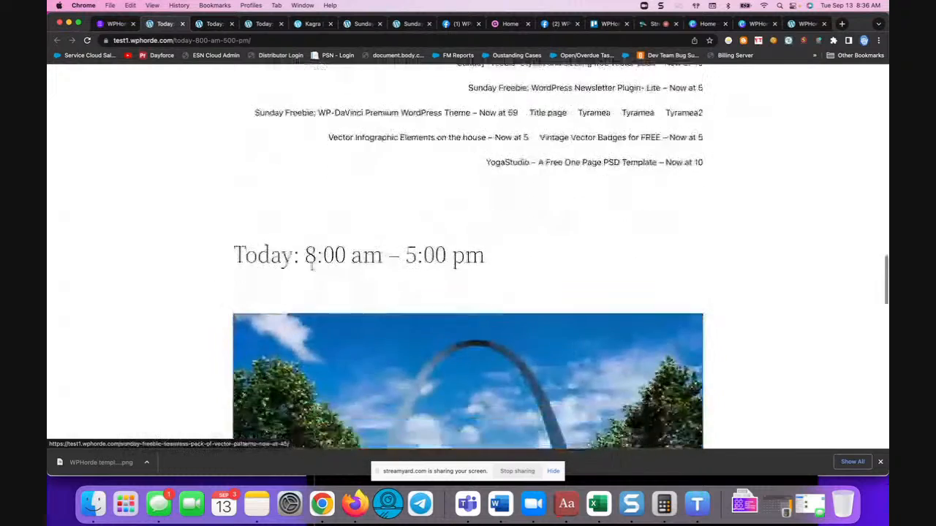
scroll(351, 324, down, 5)
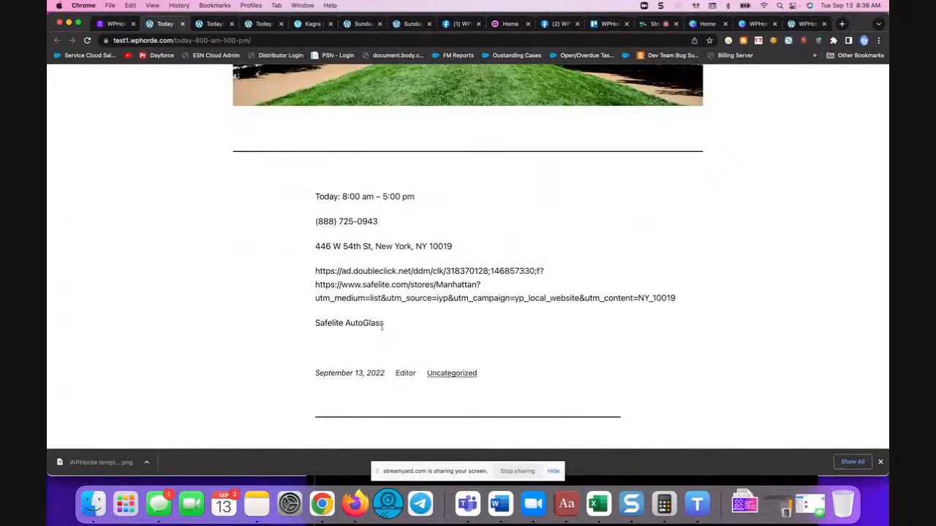
drag(382, 323, 292, 327)
click(336, 267)
scroll(421, 244, up, 7)
scroll(421, 248, down, 4)
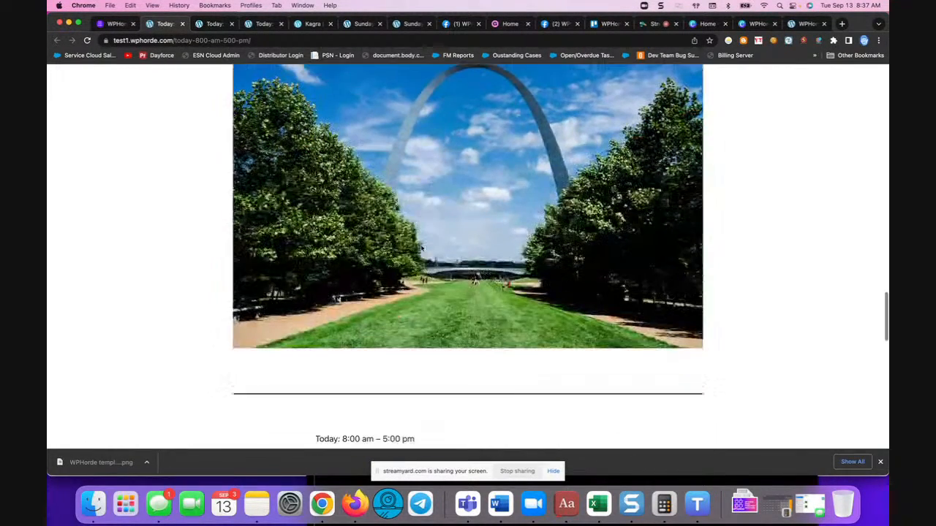
click(117, 25)
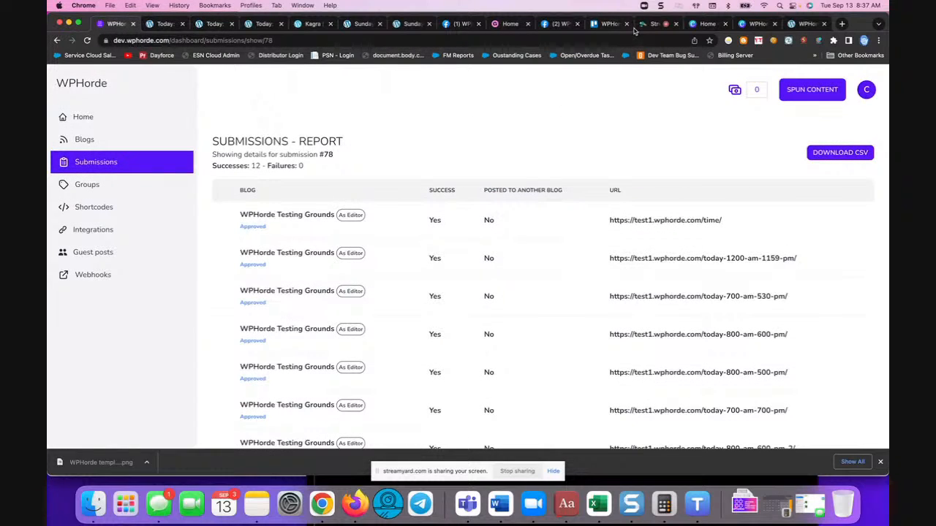